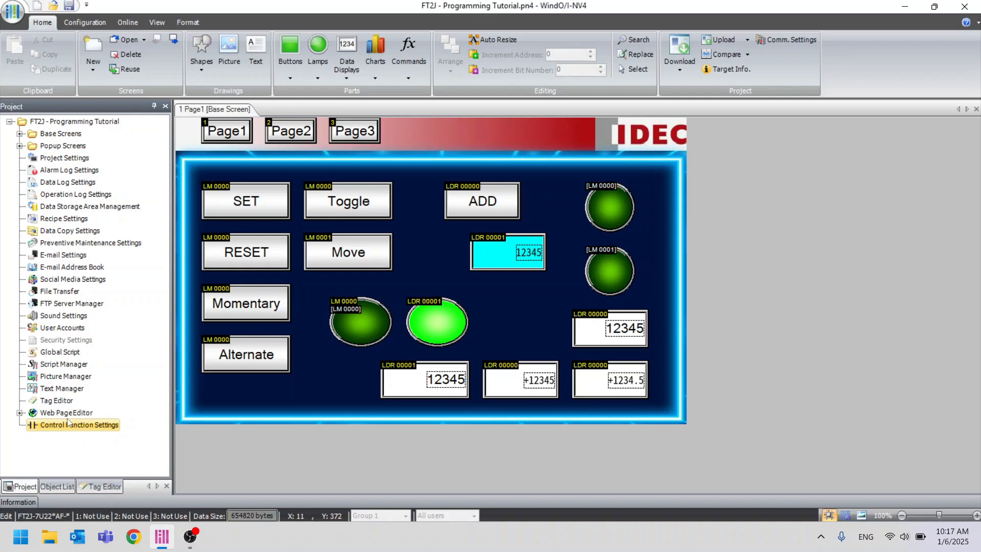
Open the cartridge module configuration in WindLDR and look through the controller's input and output device addresses.
{"action": "left_click", "coordinate": [153, 21]}
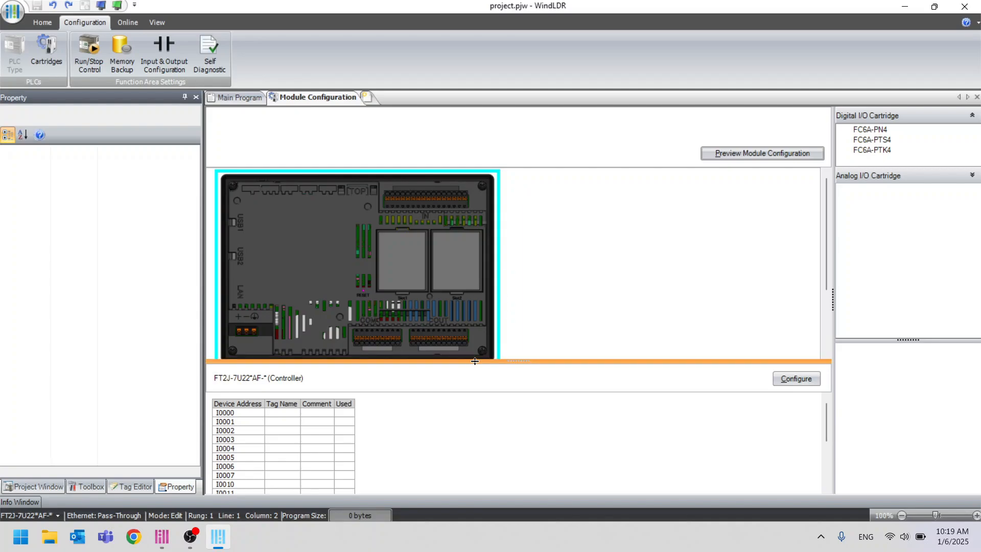
{"action": "left_click", "coordinate": [977, 97]}
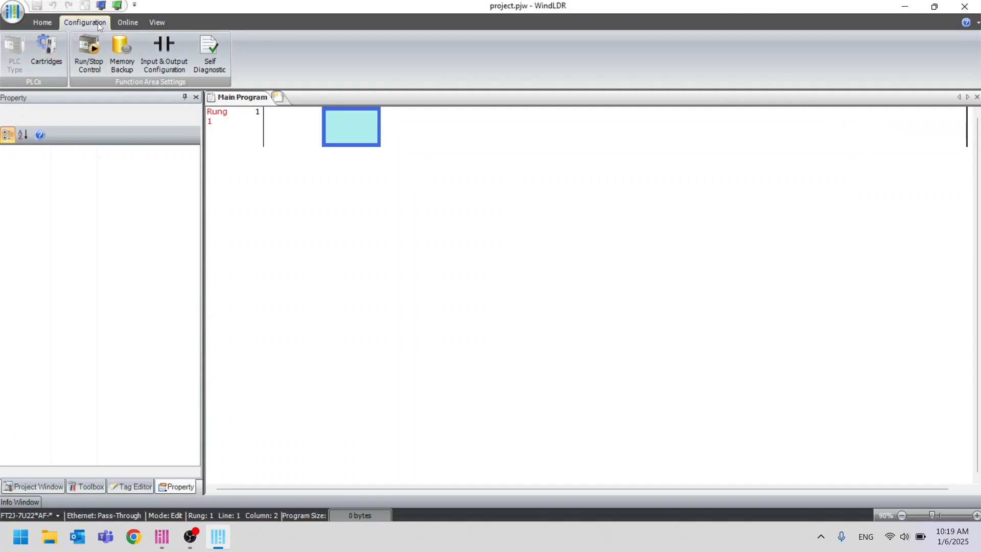
{"action": "left_click", "coordinate": [48, 53]}
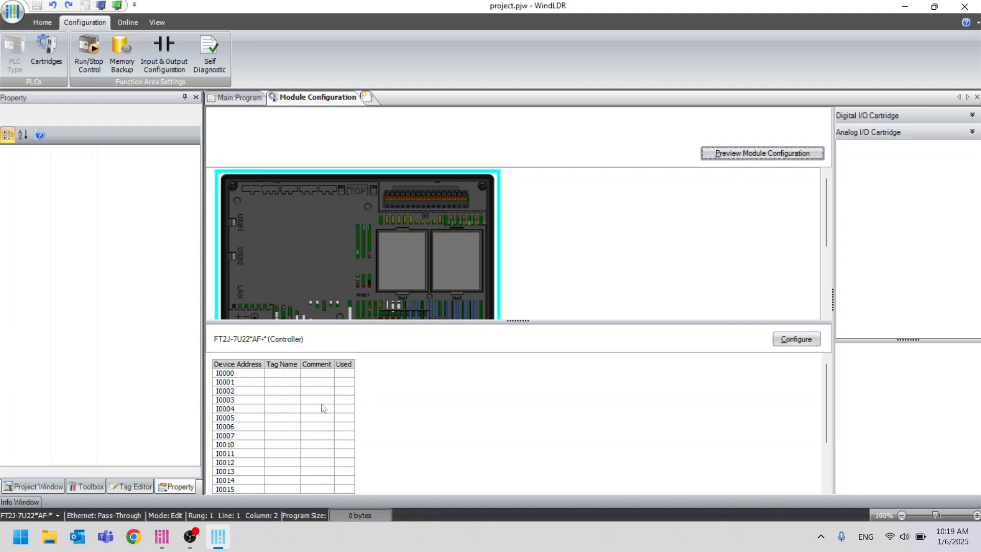
{"action": "scroll", "coordinate": [341, 399], "scroll_direction": "down", "scroll_amount": 3}
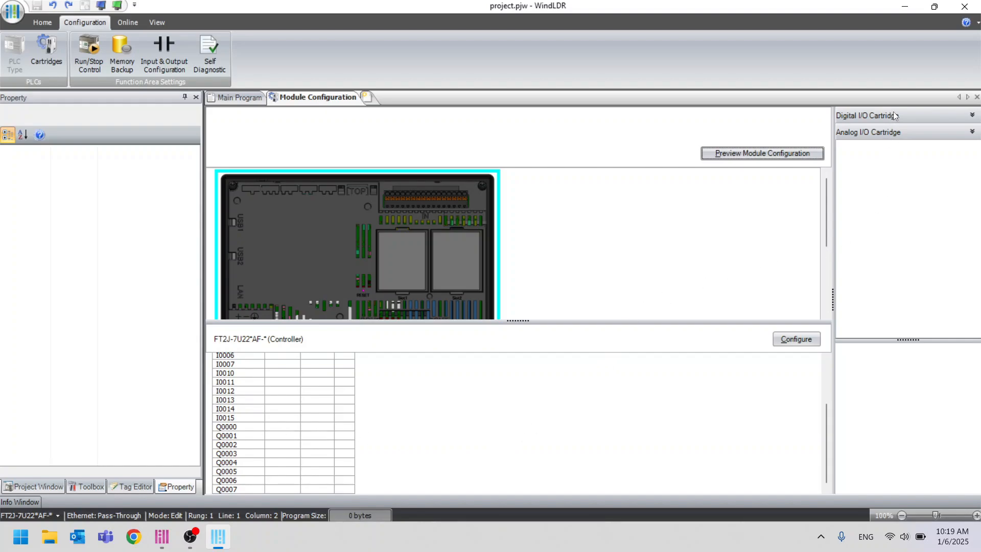
Insert an FC6A-PN4 digital input cartridge into the controller's first cartridge slot.
{"action": "left_click", "coordinate": [403, 261]}
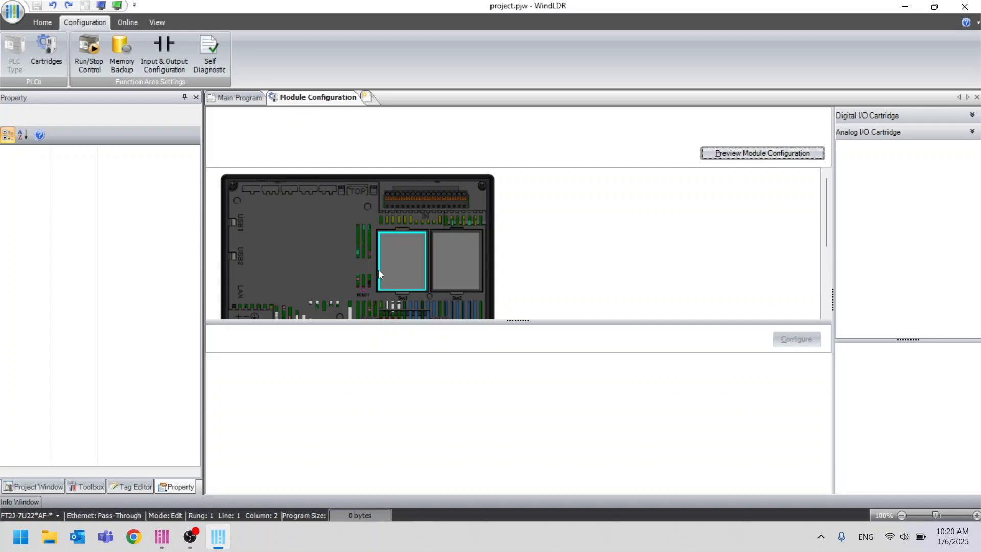
{"action": "left_click", "coordinate": [878, 116]}
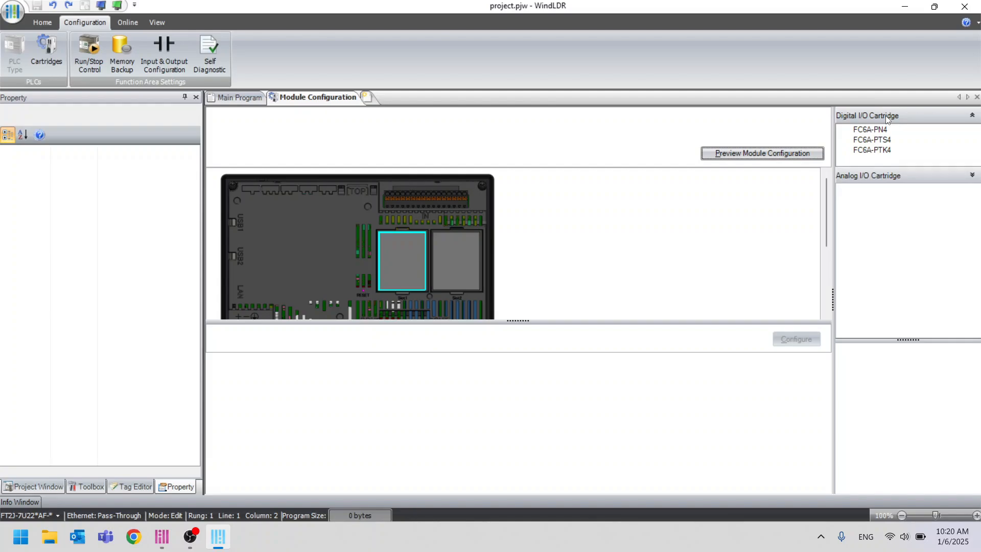
{"action": "left_click", "coordinate": [879, 129]}
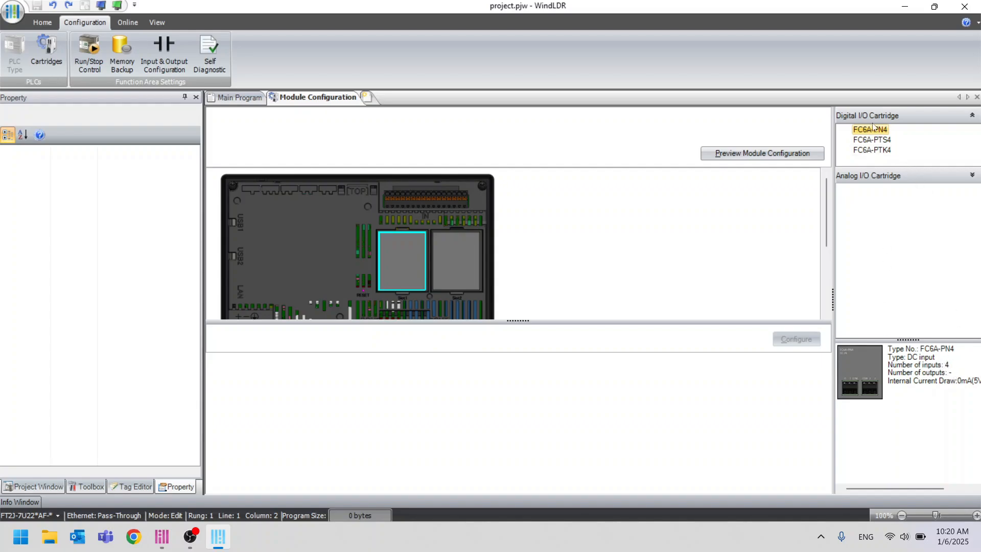
{"action": "left_click_drag", "start_coordinate": [871, 130], "coordinate": [403, 260]}
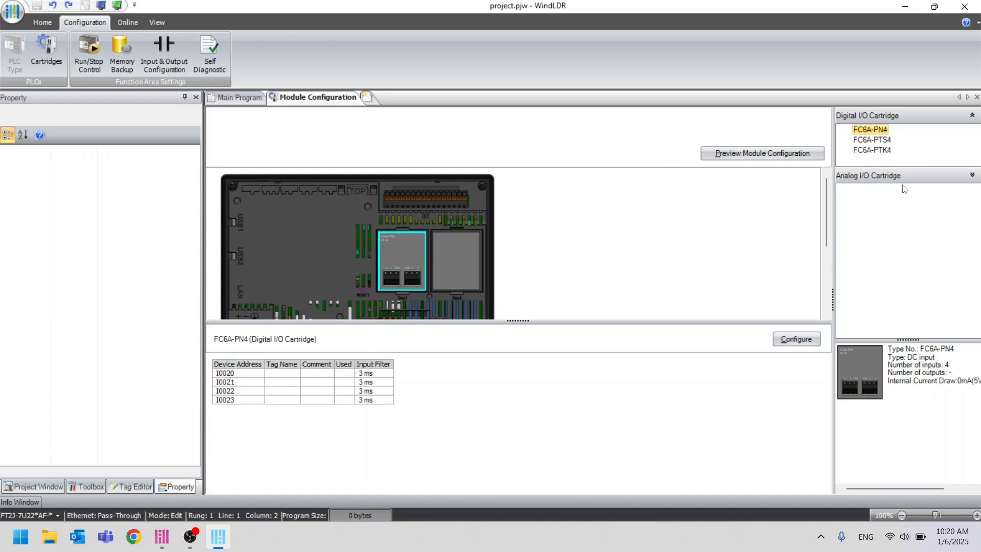
Check the specifications of the FC6A-PTS4 transistor output cartridge and insert it into the second cartridge slot.
{"action": "left_click", "coordinate": [884, 141]}
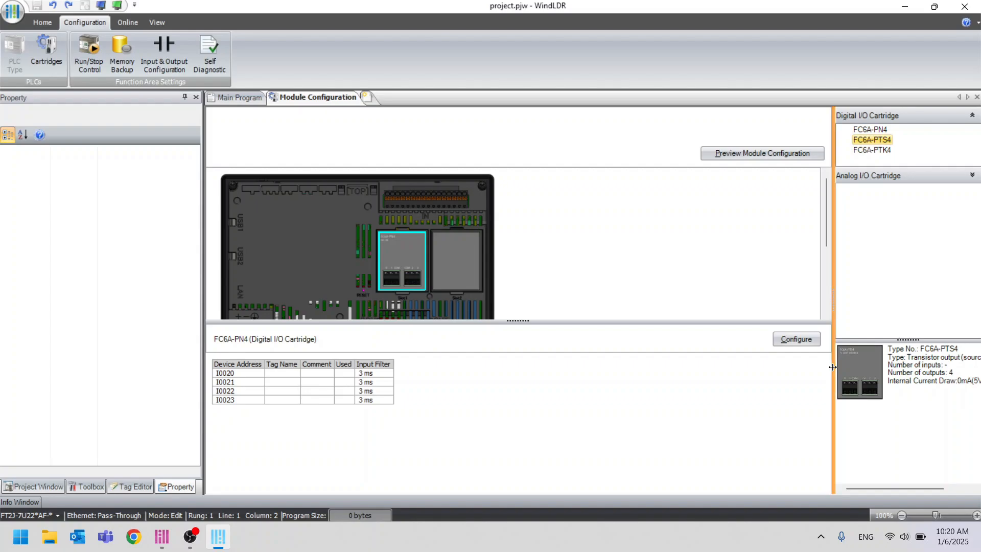
{"action": "left_click_drag", "start_coordinate": [833, 364], "coordinate": [782, 364]}
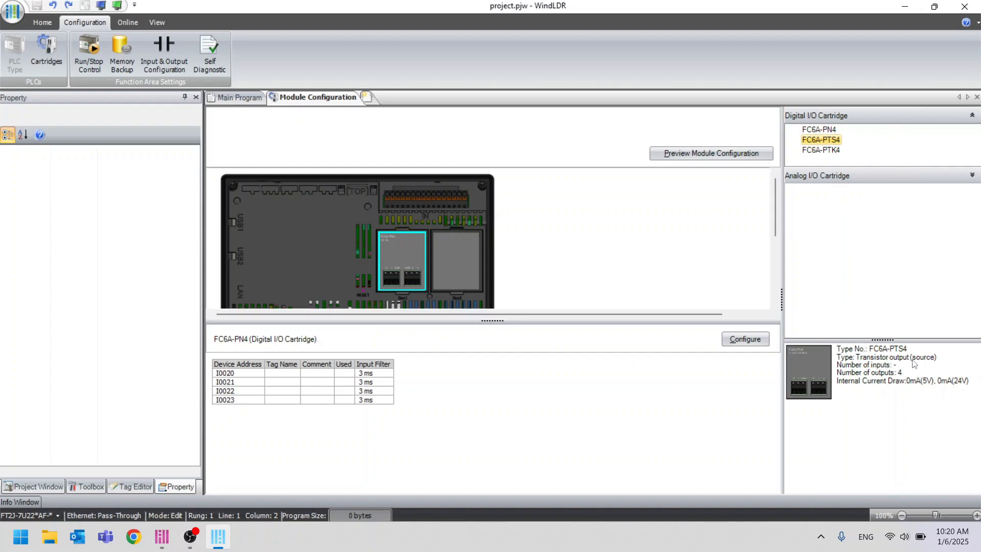
{"action": "left_click_drag", "start_coordinate": [833, 141], "coordinate": [457, 262]}
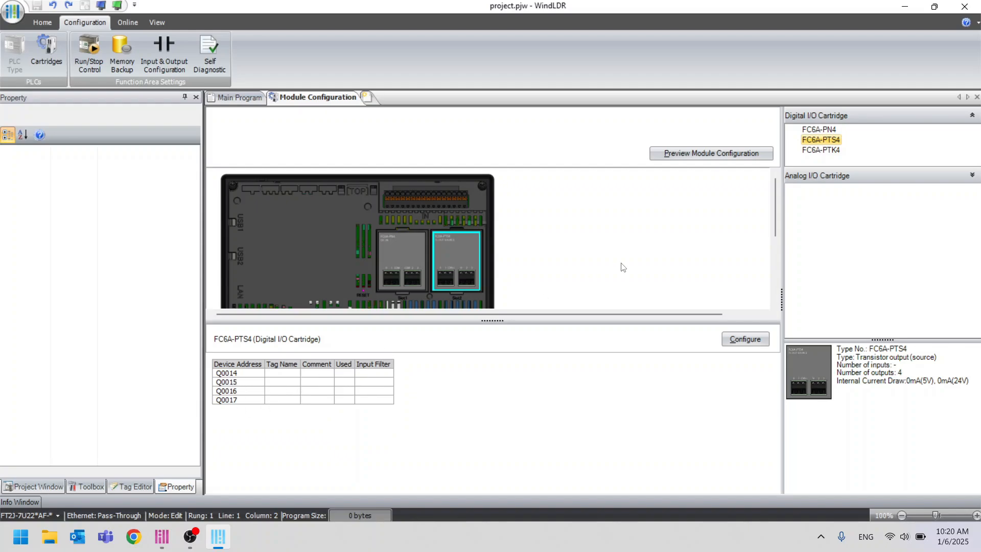
Replace the FC6A-PTS4 in the second cartridge slot with an FC6A-PJ2A analog input cartridge.
{"action": "left_click", "coordinate": [848, 174]}
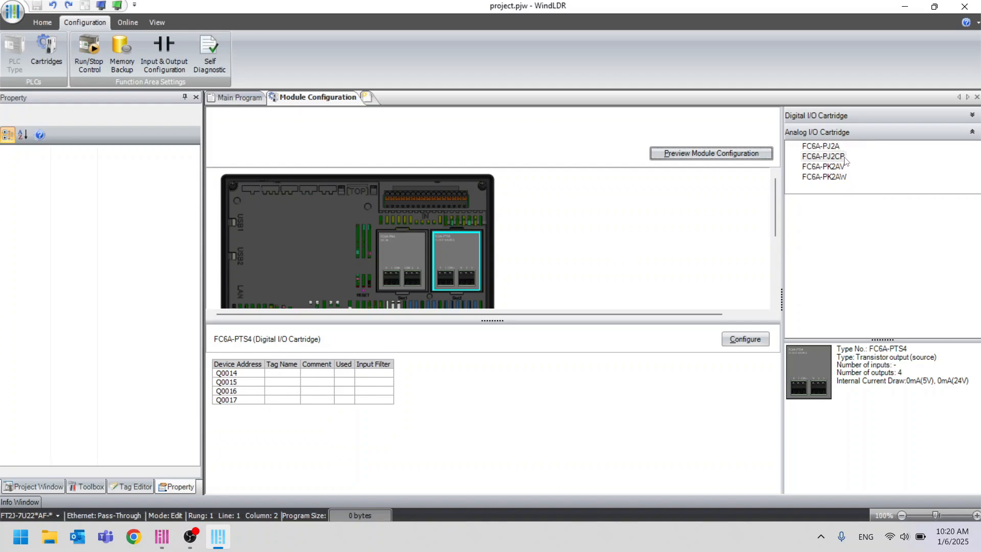
{"action": "left_click", "coordinate": [826, 148]}
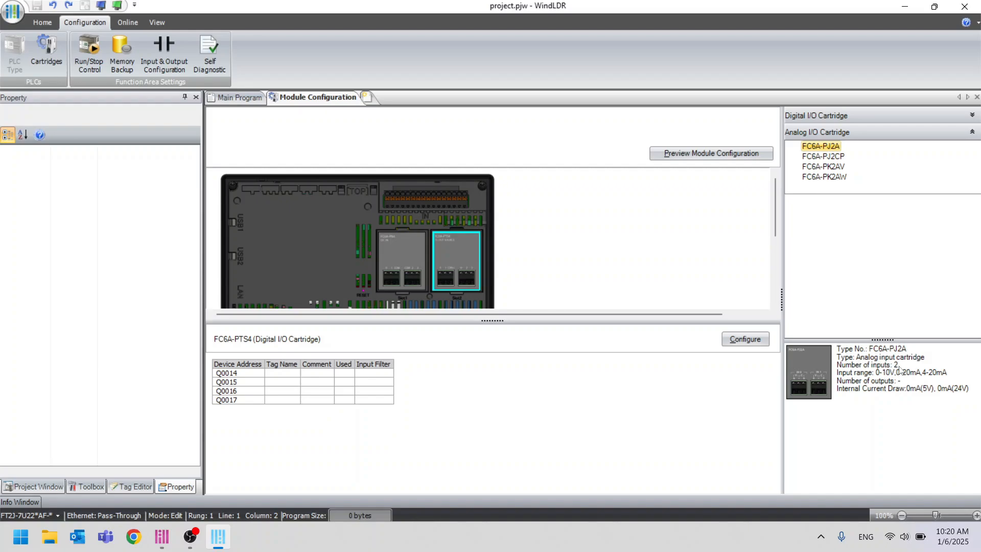
{"action": "left_click", "coordinate": [455, 254]}
{"action": "left_click", "coordinate": [468, 259]}
{"action": "key", "text": "Delete"}
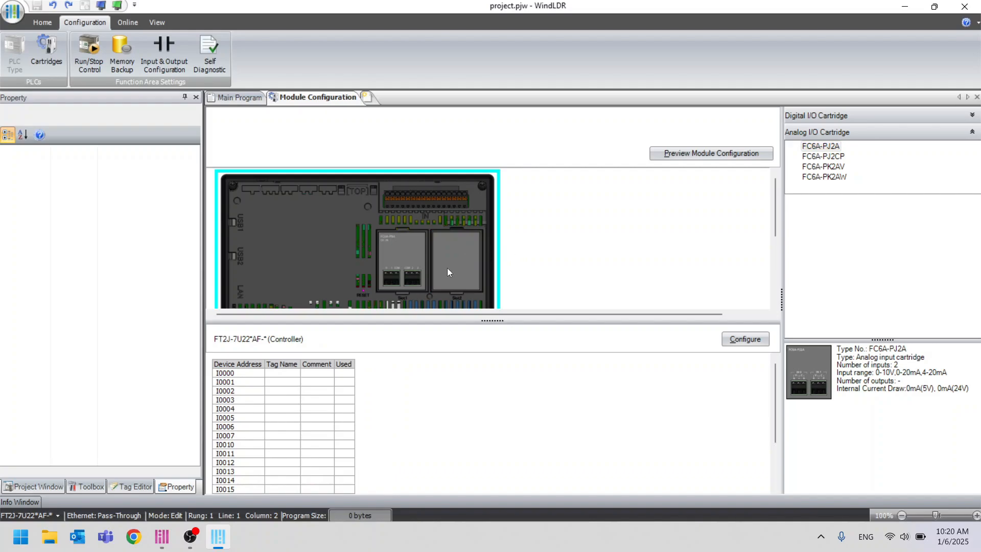
{"action": "left_click_drag", "start_coordinate": [815, 151], "coordinate": [462, 271]}
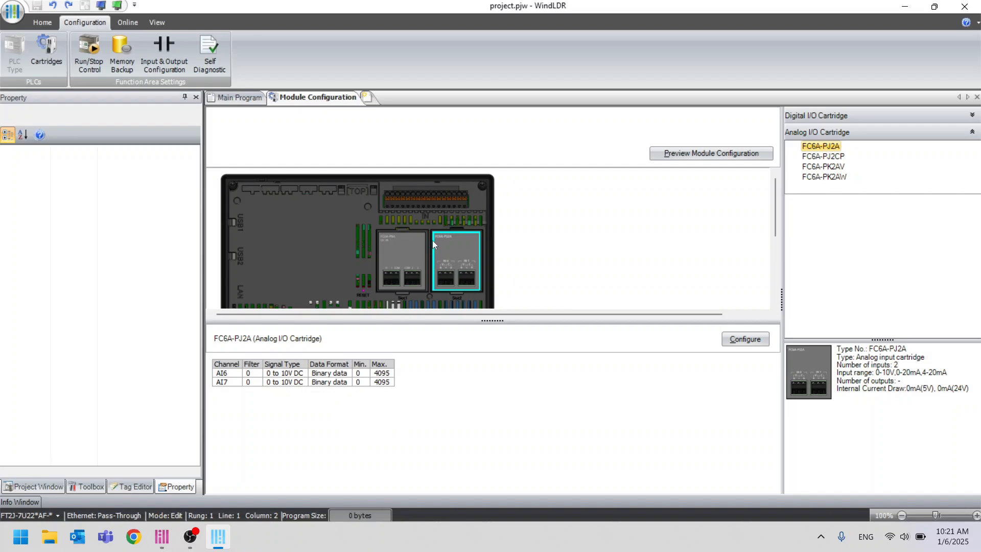
Remove the FC6A-PN4 and FC6A-PJ2A cartridges from the controller's two slots.
{"action": "left_click", "coordinate": [398, 248]}
{"action": "key", "text": "Delete"}
{"action": "left_click", "coordinate": [453, 253]}
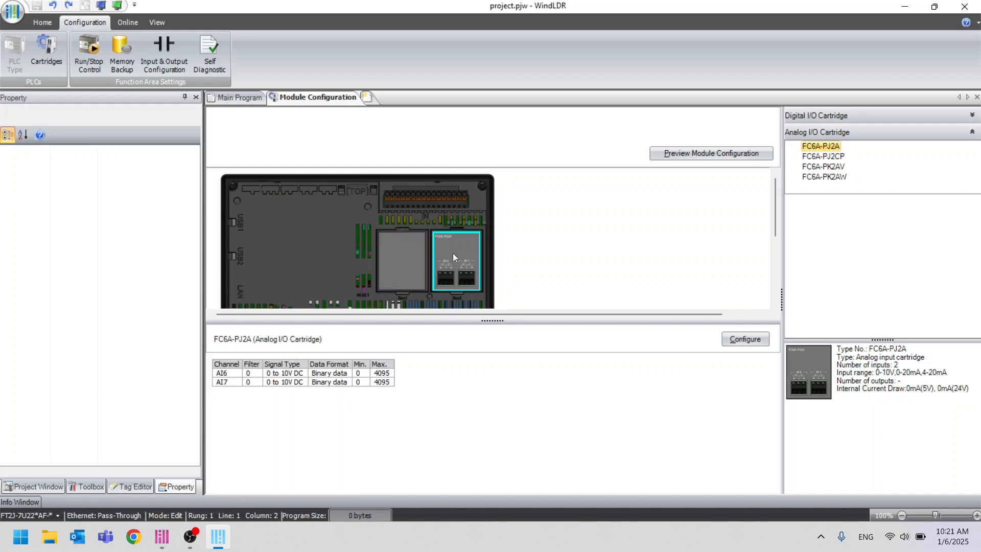
{"action": "key", "text": "Delete"}
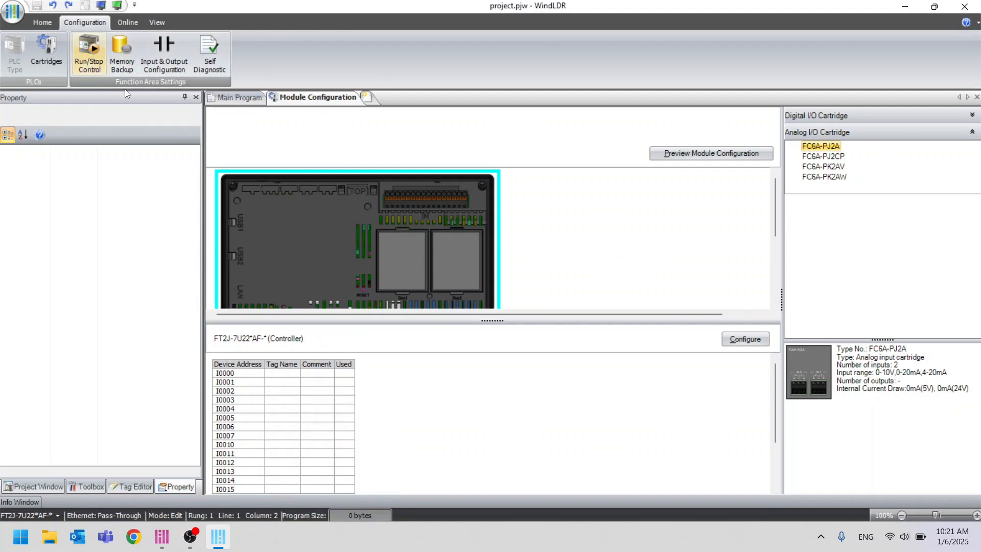
Review the Run/Stop Control, Memory Backup and Input & Output Configuration pages of the function area settings.
{"action": "left_click", "coordinate": [93, 51]}
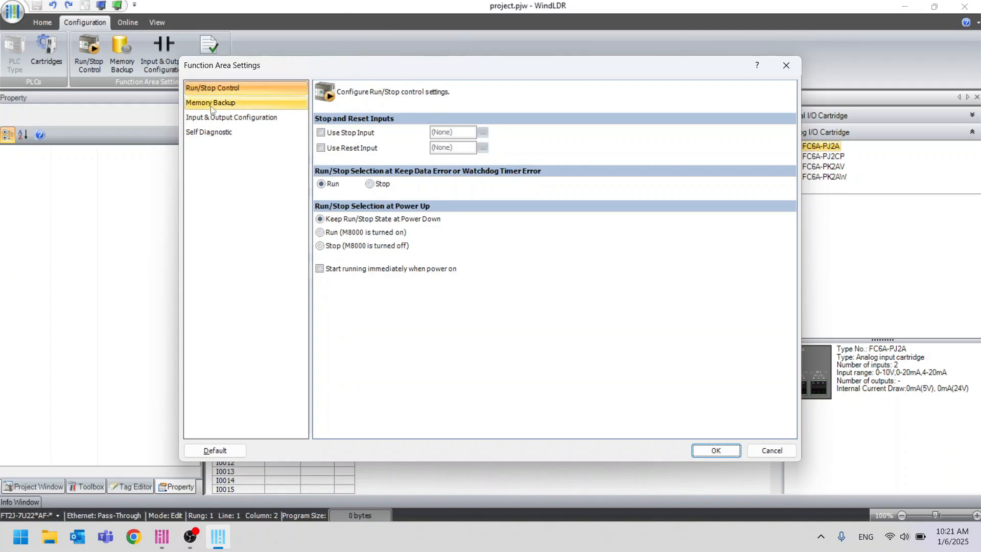
{"action": "left_click", "coordinate": [224, 108]}
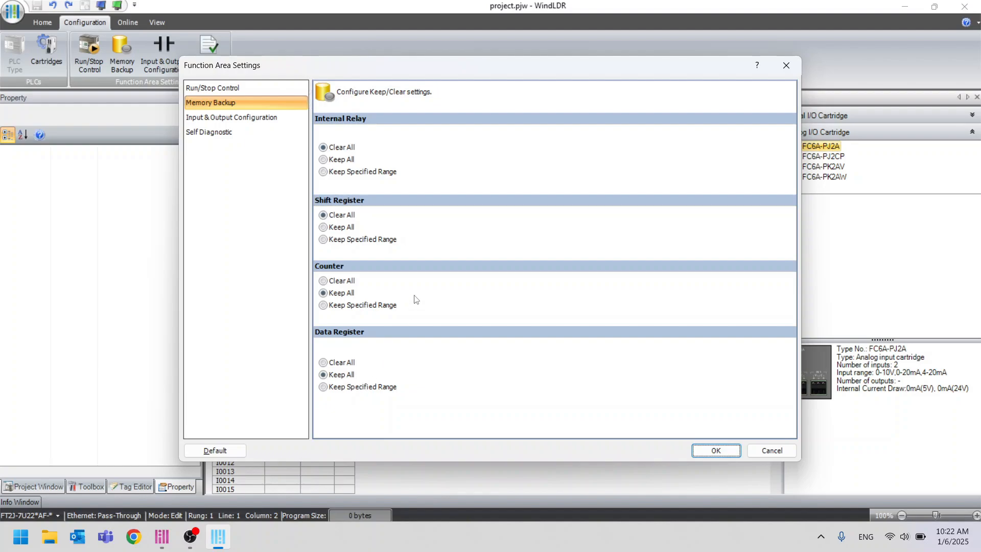
{"action": "left_click", "coordinate": [226, 119]}
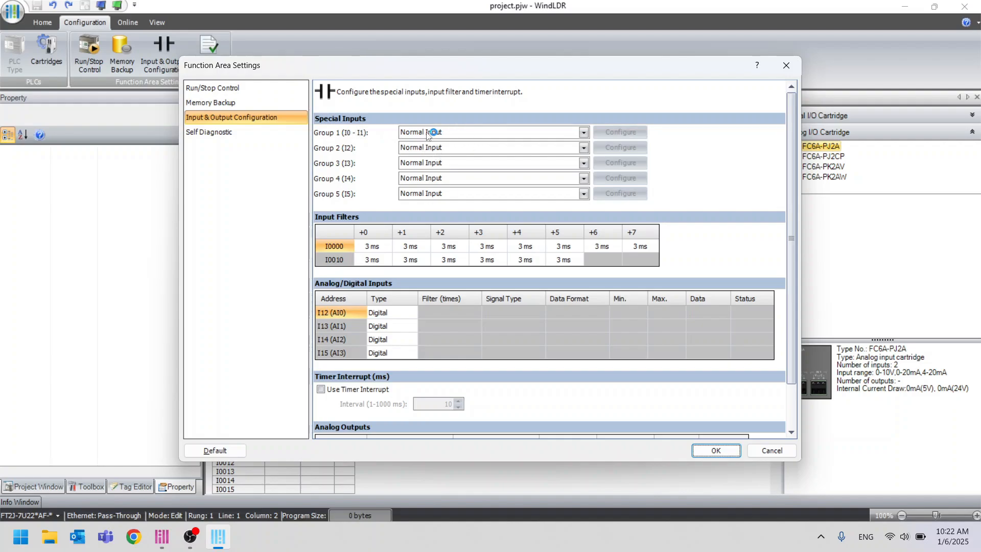
Set special input Group 1 (I0 - I1) to a high-speed counter with Two-phase High-speed Counter as operation mode.
{"action": "left_click", "coordinate": [456, 133]}
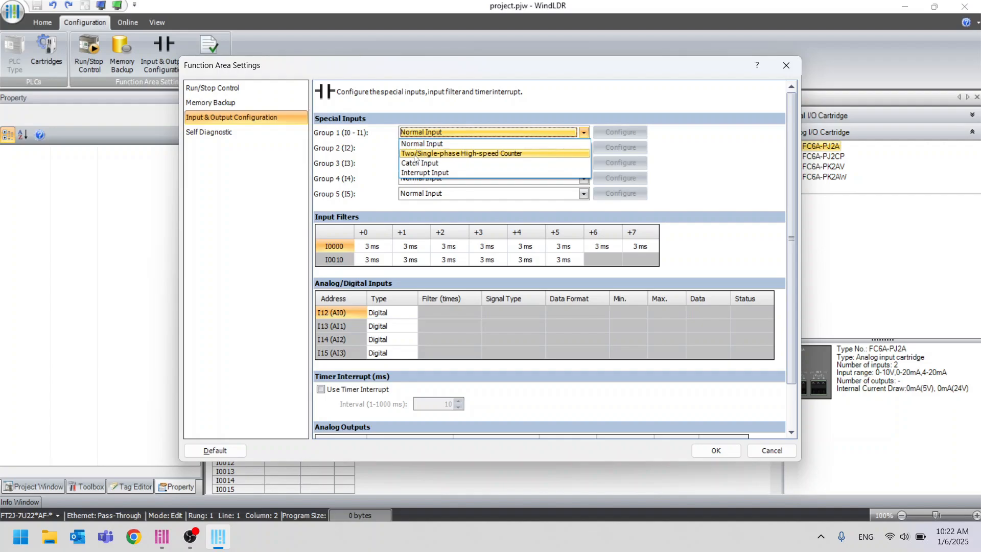
{"action": "left_click", "coordinate": [494, 153]}
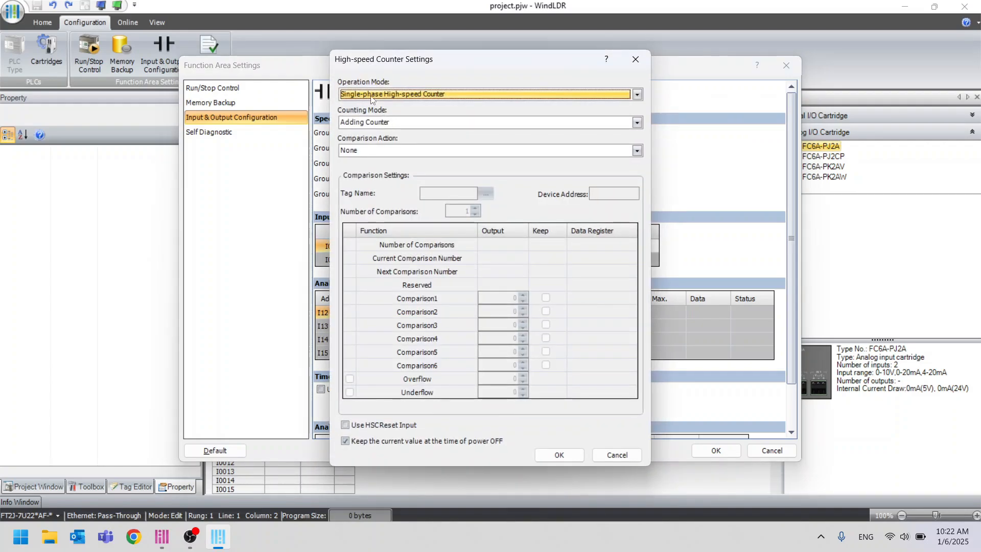
{"action": "left_click", "coordinate": [385, 97]}
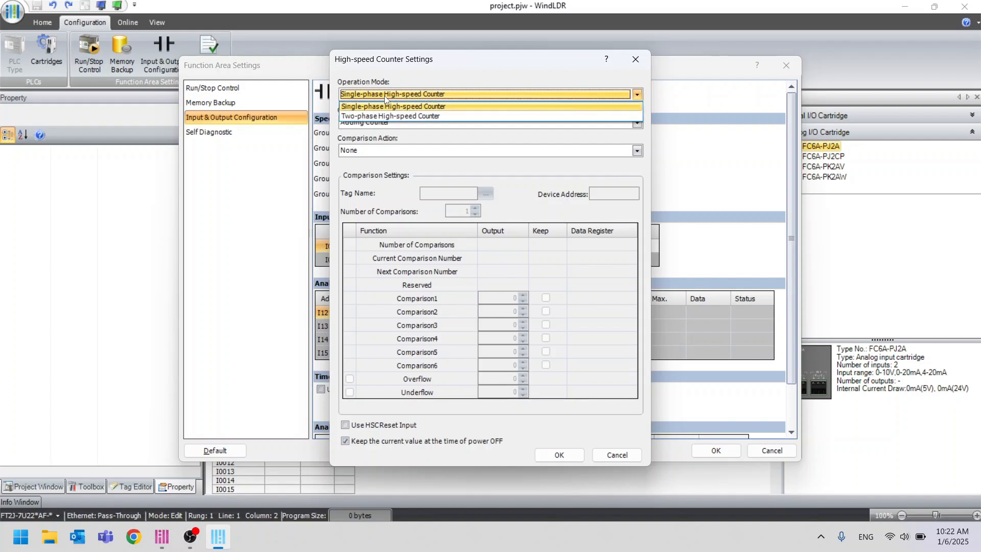
{"action": "left_click", "coordinate": [369, 116]}
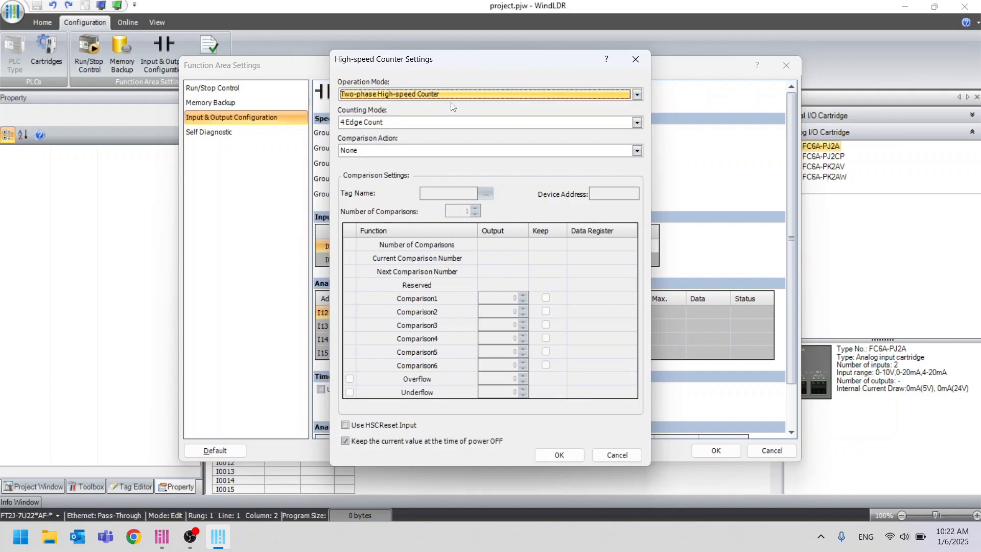
{"action": "left_click", "coordinate": [560, 454]}
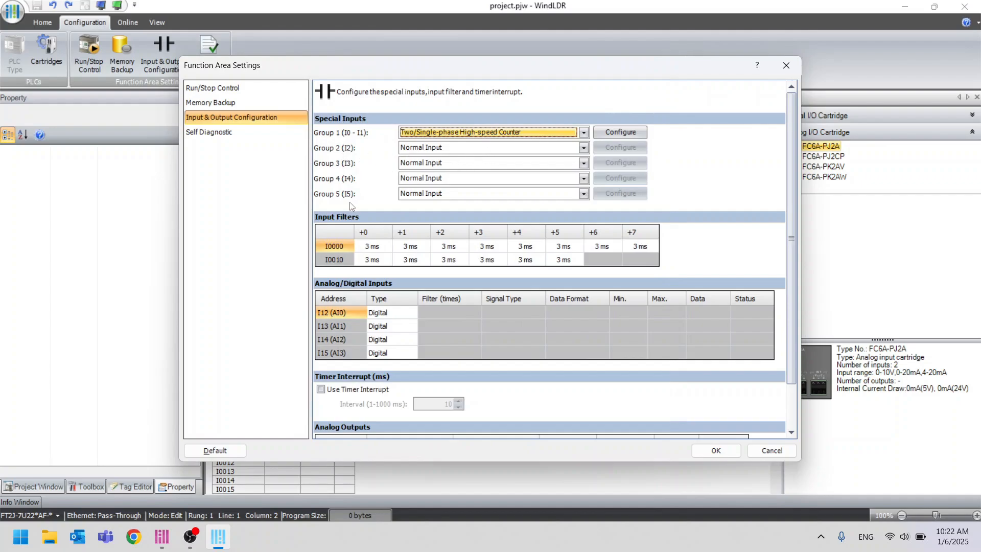
Set special input Group 2 (I2) to Single-phase High-speed Counter, accepting its default counter settings.
{"action": "left_click", "coordinate": [458, 149]}
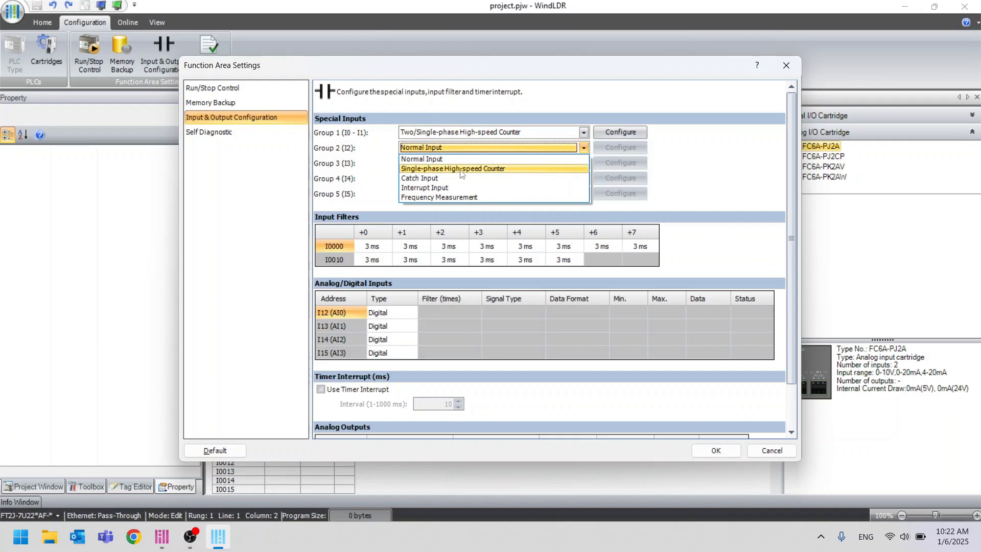
{"action": "left_click", "coordinate": [460, 169]}
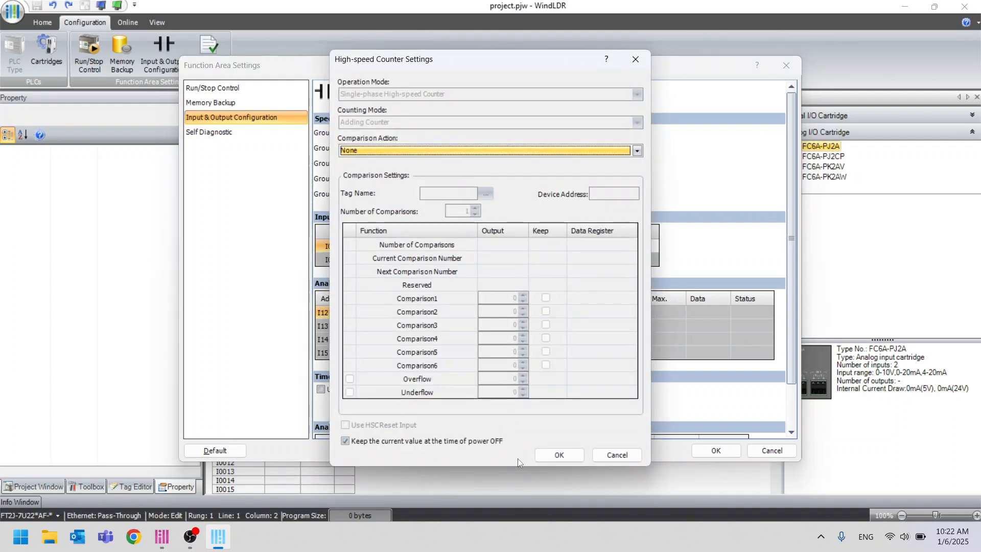
{"action": "left_click", "coordinate": [554, 453]}
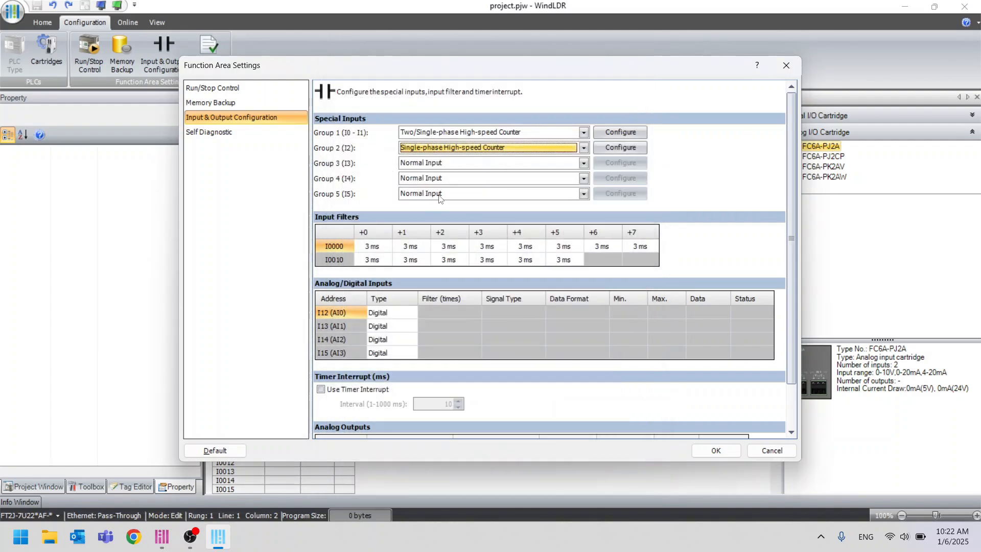
View the Group 3 (I3) input options, and set special input Groups 2 and 1 back to Normal Input.
{"action": "left_click", "coordinate": [469, 164]}
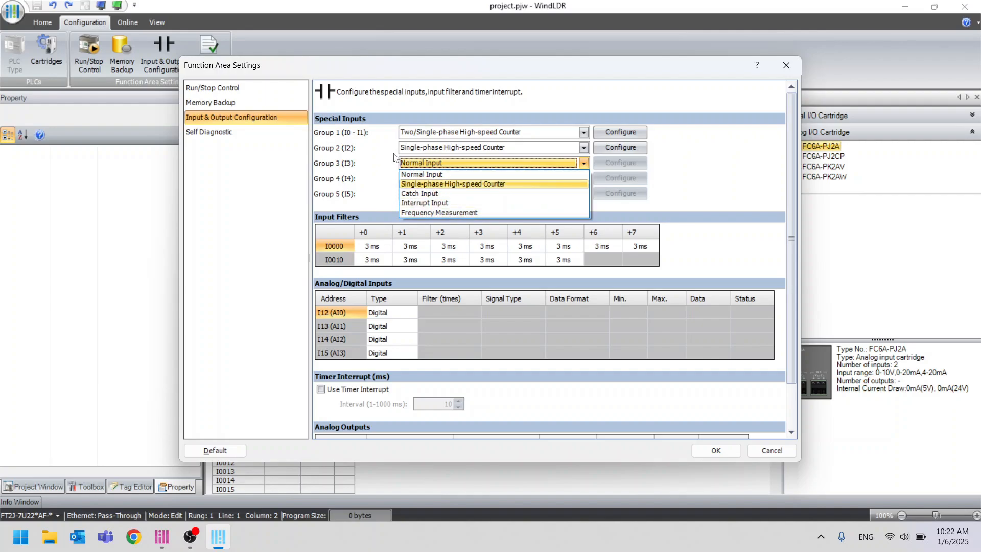
{"action": "left_click", "coordinate": [449, 151]}
{"action": "left_click", "coordinate": [453, 150]}
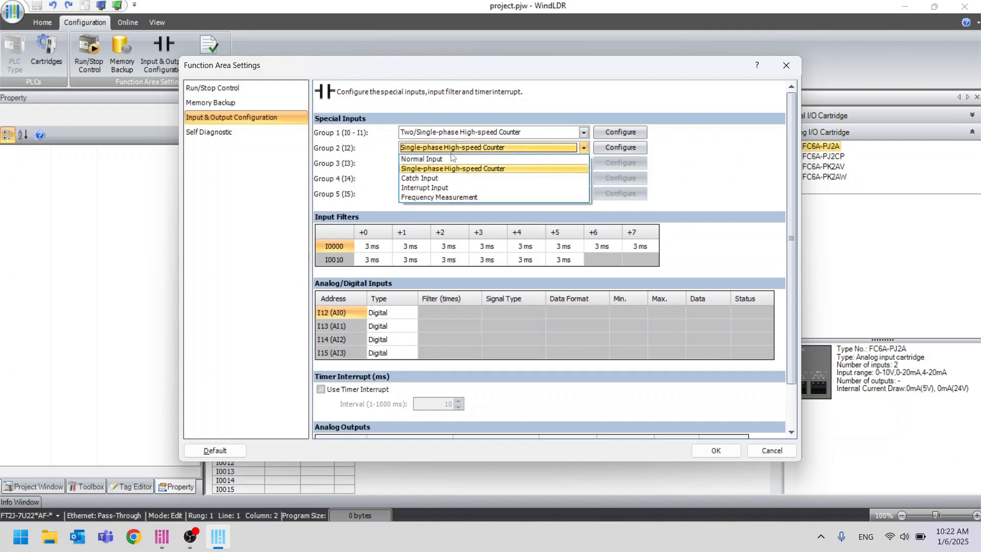
{"action": "left_click", "coordinate": [459, 159]}
{"action": "left_click", "coordinate": [464, 134]}
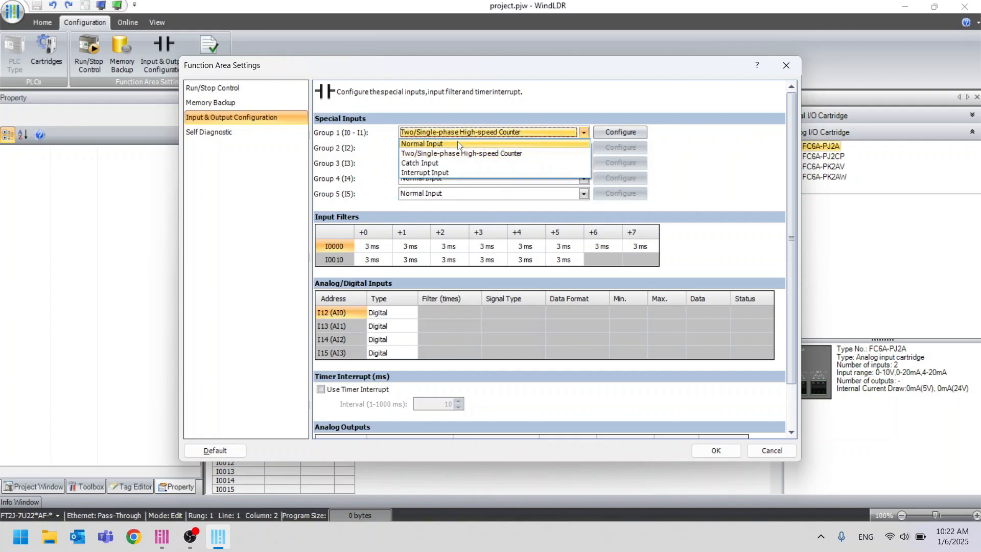
{"action": "left_click", "coordinate": [459, 141]}
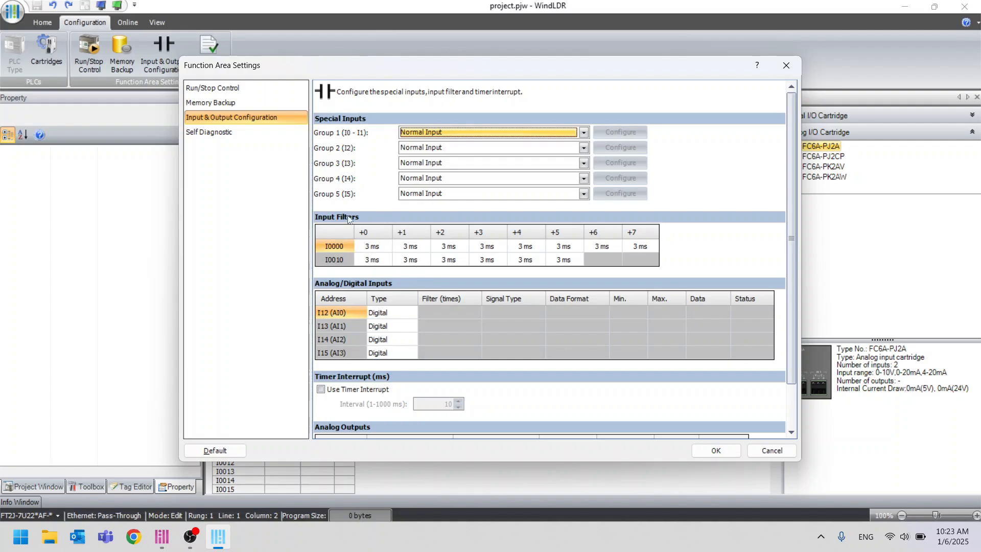
Set the type of inputs I12 (AI0) and I13 (AI1) to Analog in the Analog/Digital Inputs table.
{"action": "scroll", "coordinate": [388, 208], "scroll_direction": "down", "scroll_amount": 3}
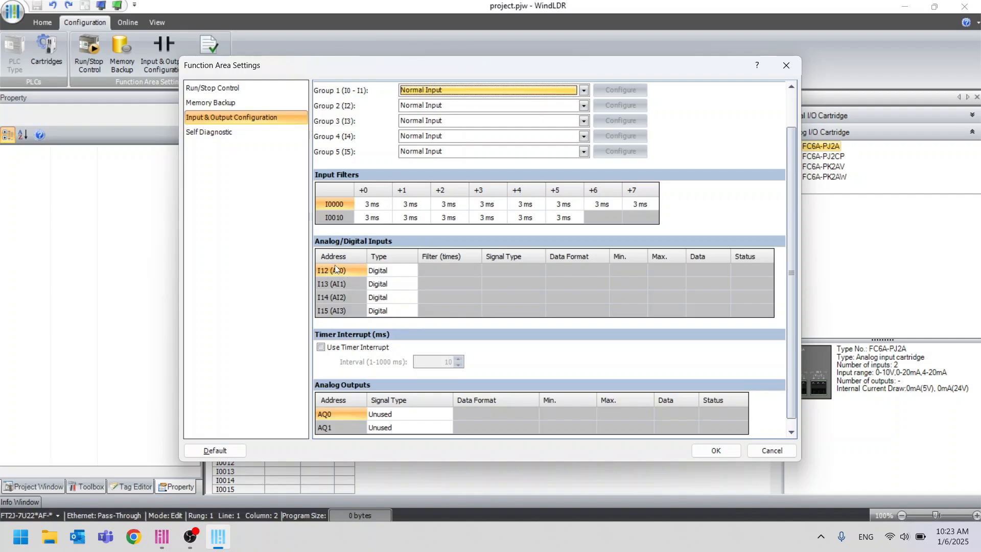
{"action": "left_click", "coordinate": [412, 271]}
{"action": "left_click", "coordinate": [412, 271]}
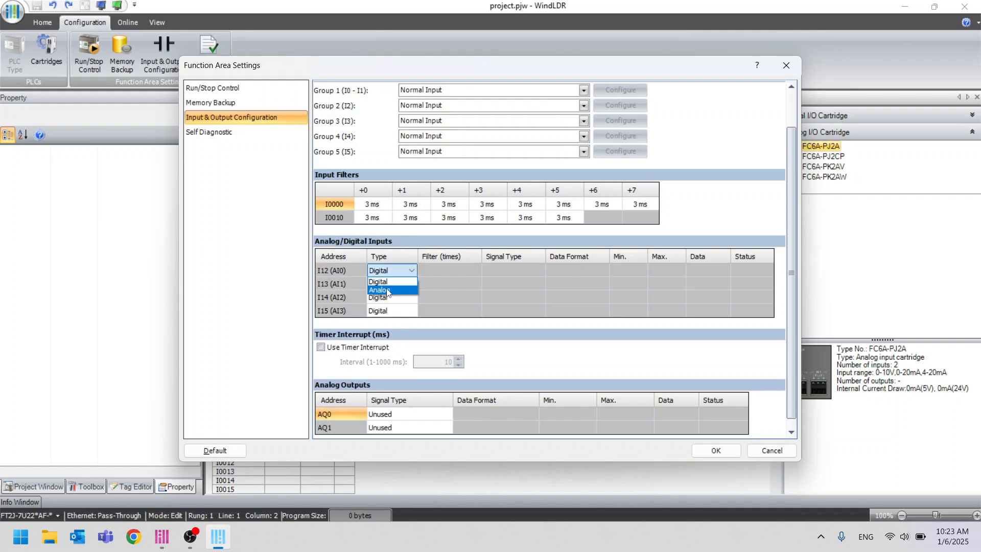
{"action": "left_click", "coordinate": [386, 290]}
{"action": "left_click", "coordinate": [411, 284]}
{"action": "left_click", "coordinate": [411, 284]}
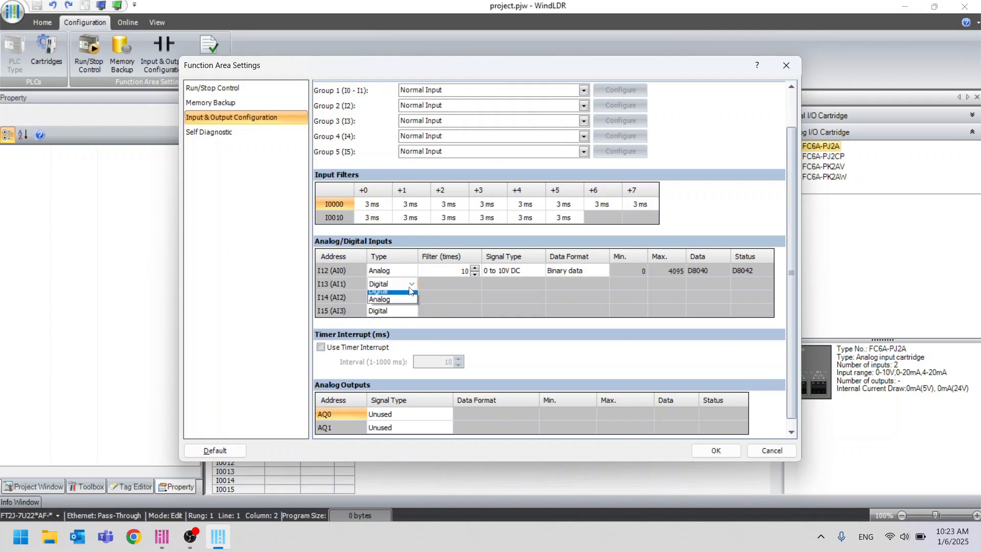
{"action": "left_click", "coordinate": [399, 304]}
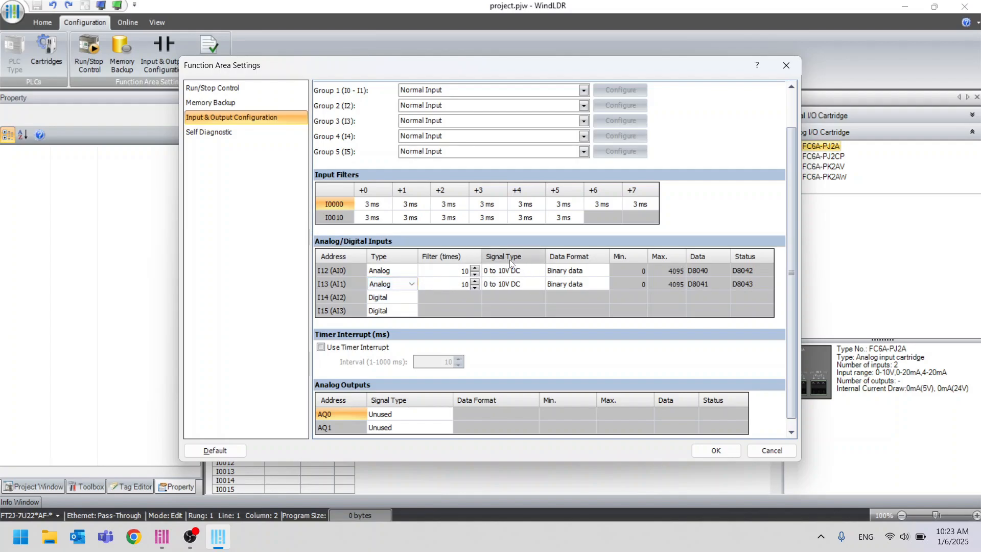
Keep 0 to 10V DC as I12 (AI0)'s signal type and set I13 (AI1)'s to 4 to 20mA DC.
{"action": "left_click", "coordinate": [539, 271]}
{"action": "left_click", "coordinate": [539, 271]}
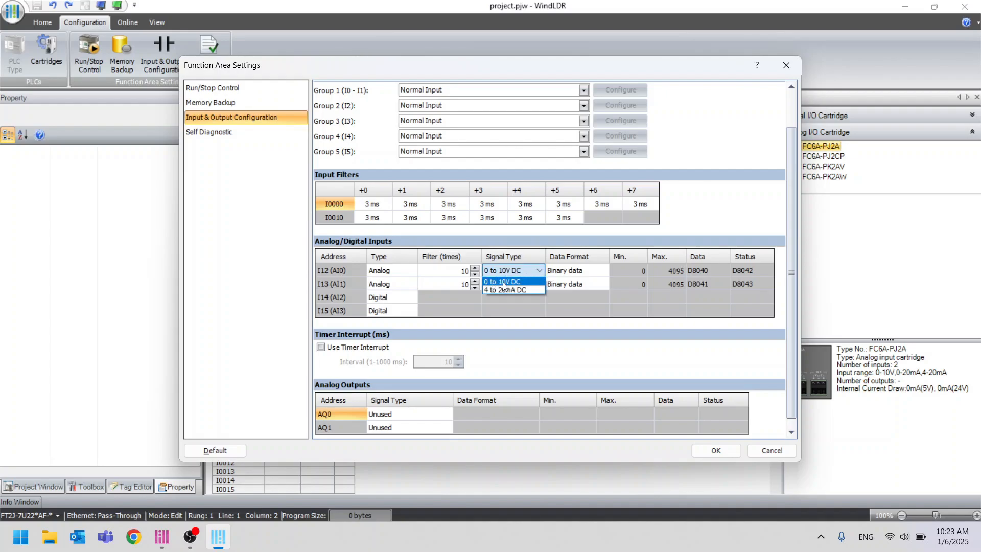
{"action": "left_click", "coordinate": [499, 301]}
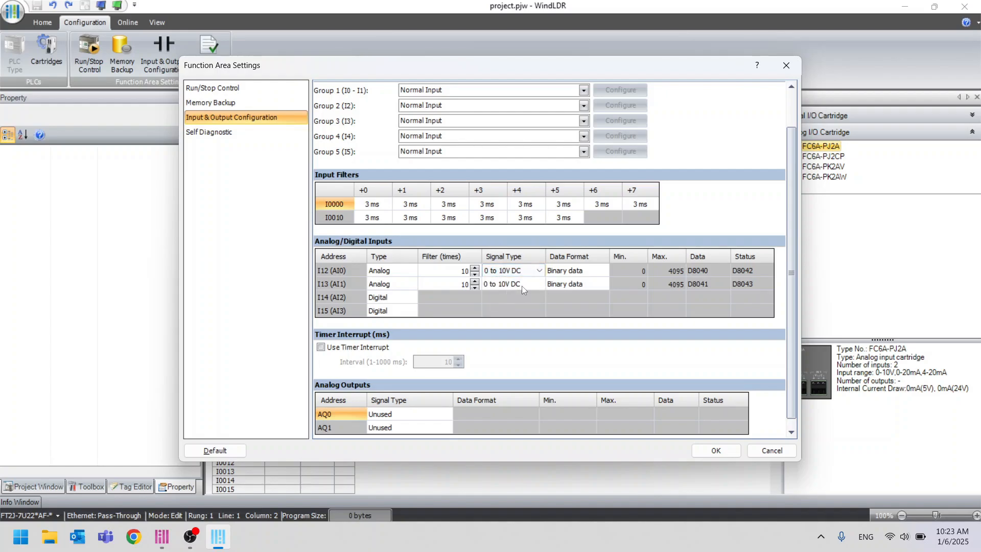
{"action": "left_click", "coordinate": [524, 285]}
{"action": "left_click", "coordinate": [524, 285]}
Set I12 (AI0)'s data format to Optional range with a maximum of 1000.
{"action": "left_click", "coordinate": [603, 272]}
{"action": "left_click", "coordinate": [603, 273]}
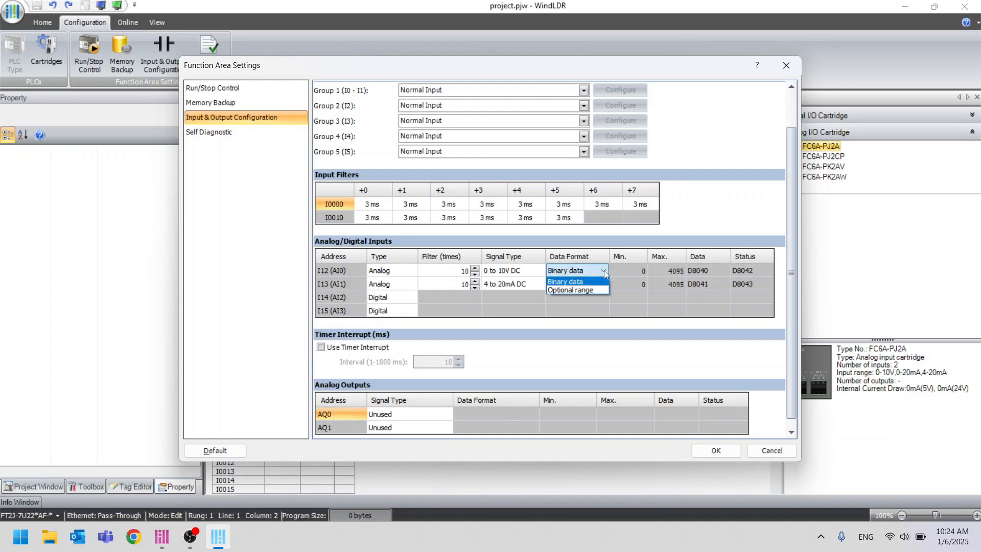
{"action": "left_click", "coordinate": [575, 289]}
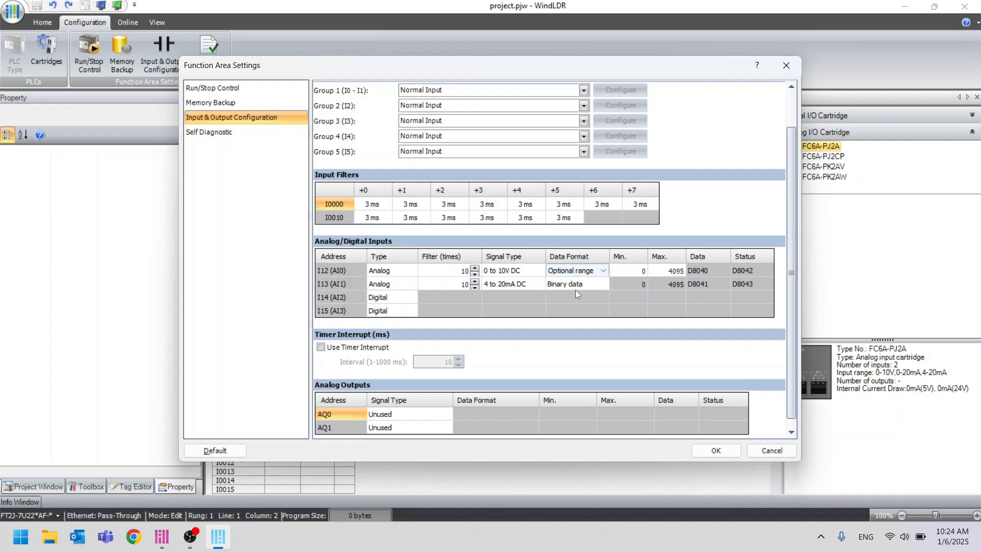
{"action": "left_click", "coordinate": [626, 275]}
{"action": "left_click", "coordinate": [664, 272]}
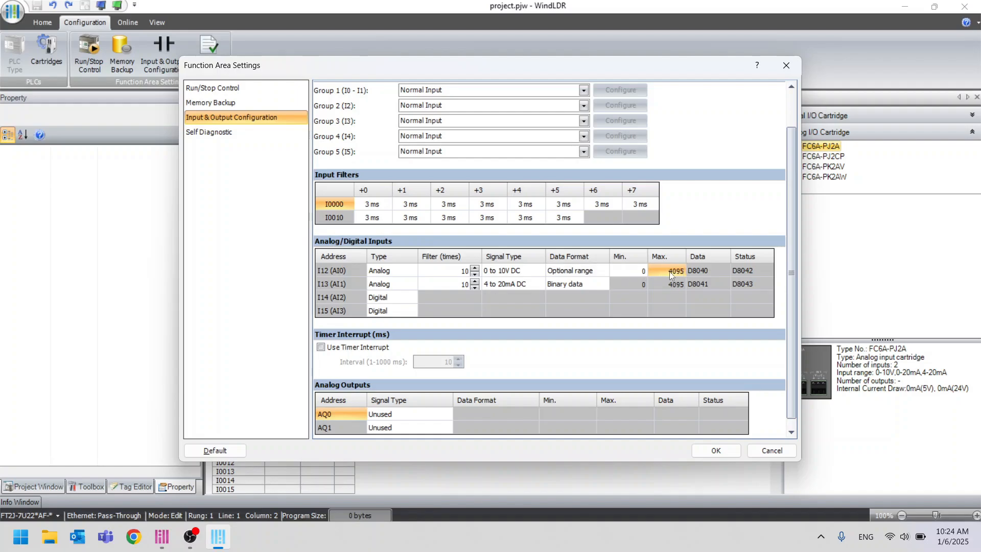
{"action": "type", "text": "1000"}
{"action": "left_click", "coordinate": [667, 271]}
{"action": "left_click", "coordinate": [677, 299]}
Set the signal type of analog output AQ0 to 0 to 10V DC and of AQ1 to 4 to 20mA DC.
{"action": "scroll", "coordinate": [605, 296], "scroll_direction": "down", "scroll_amount": 1}
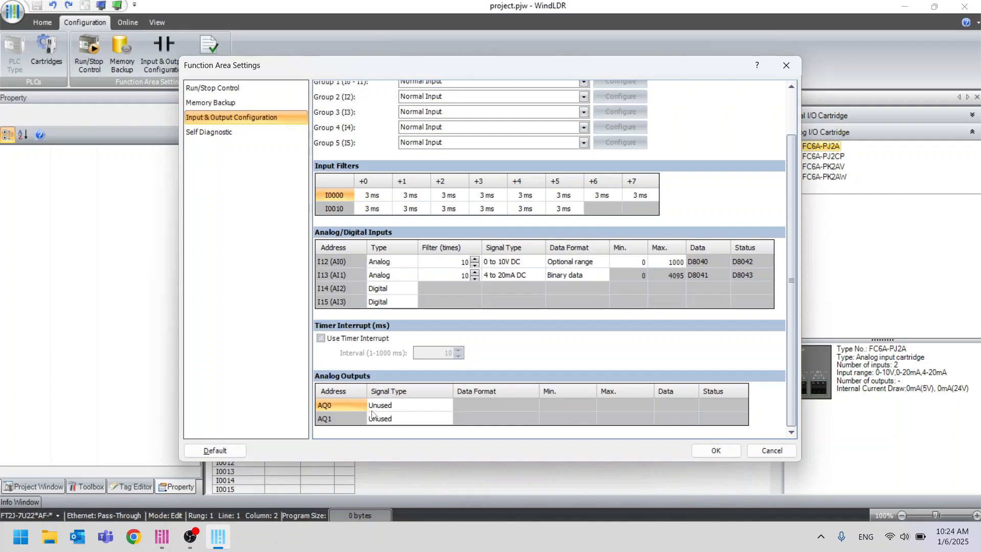
{"action": "left_click", "coordinate": [398, 405]}
{"action": "left_click", "coordinate": [447, 406]}
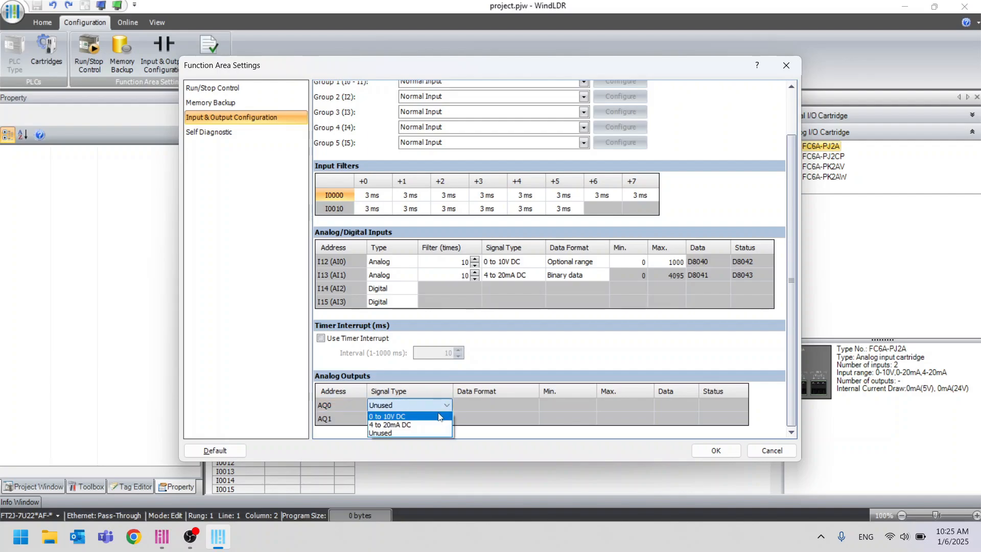
{"action": "left_click", "coordinate": [432, 416]}
{"action": "left_click", "coordinate": [416, 424]}
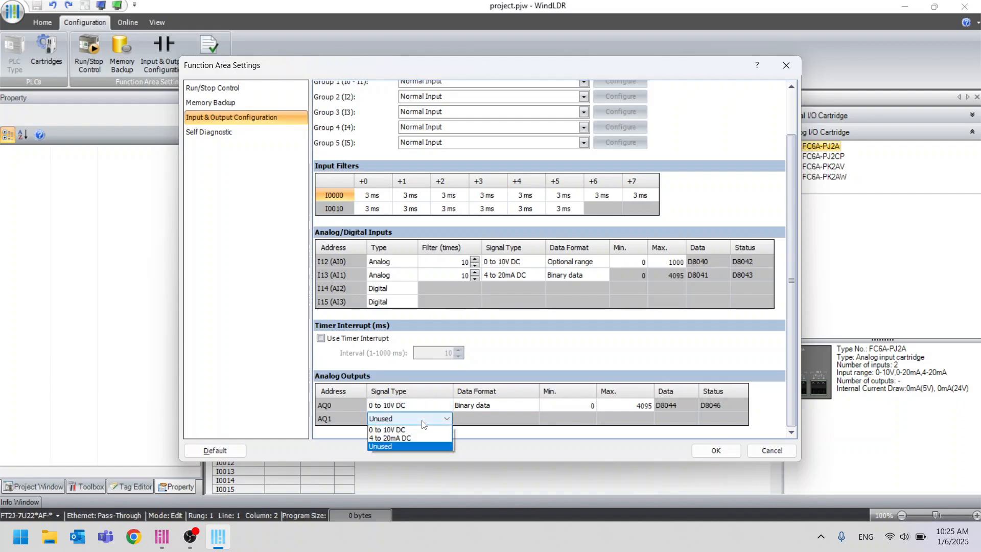
{"action": "left_click", "coordinate": [411, 443]}
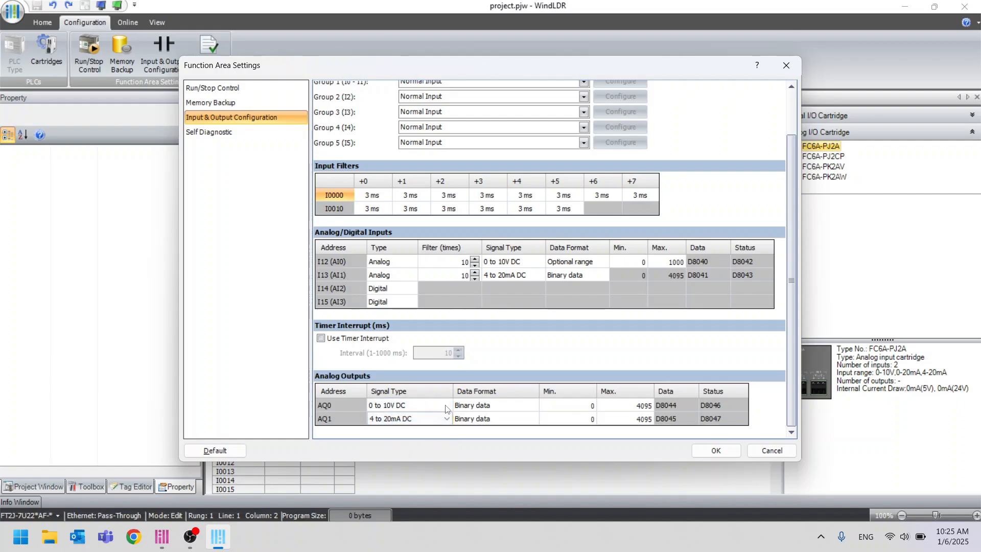
Set analog output AQ0's data format to Optional range with a maximum of 1000.
{"action": "left_click", "coordinate": [492, 408]}
{"action": "left_click", "coordinate": [516, 425]}
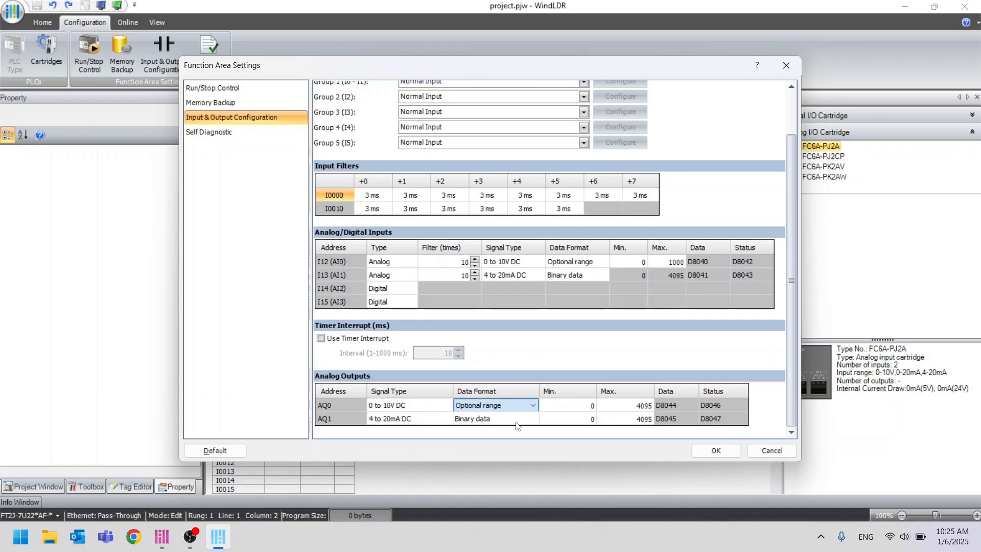
{"action": "left_click", "coordinate": [579, 411]}
{"action": "left_click", "coordinate": [631, 413]}
{"action": "left_click", "coordinate": [632, 412]}
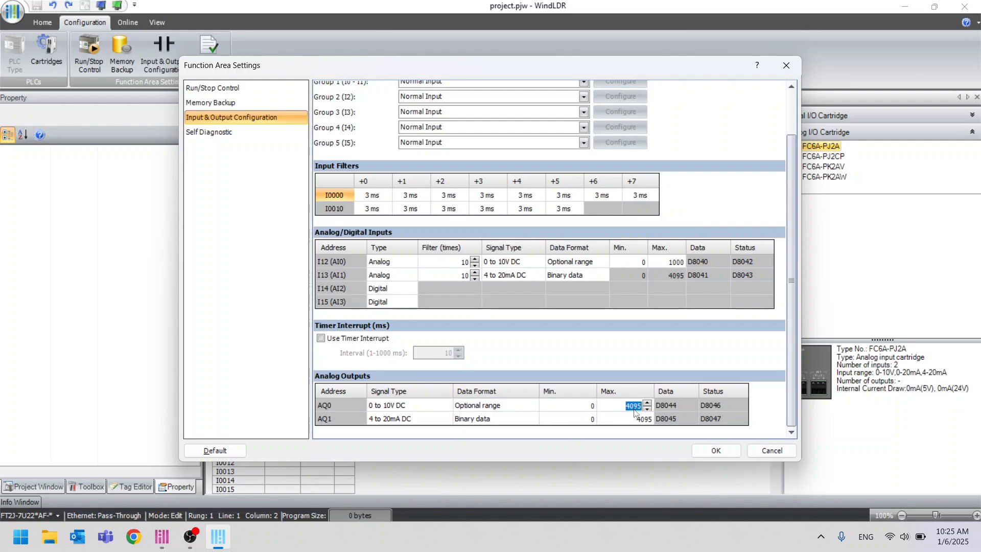
{"action": "type", "text": "1000"}
{"action": "left_click", "coordinate": [621, 419]}
Set the signal types of analog outputs AQ0 and AQ1 back to Unused.
{"action": "left_click", "coordinate": [442, 409]}
{"action": "left_click", "coordinate": [448, 407]}
{"action": "left_click", "coordinate": [404, 433]}
{"action": "left_click", "coordinate": [411, 419]}
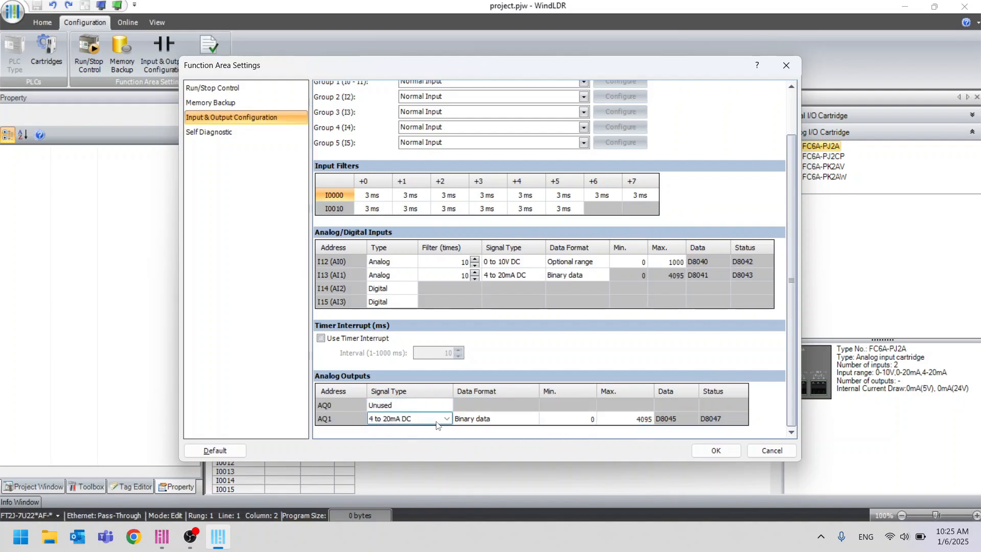
{"action": "left_click", "coordinate": [414, 419]}
{"action": "left_click", "coordinate": [415, 445]}
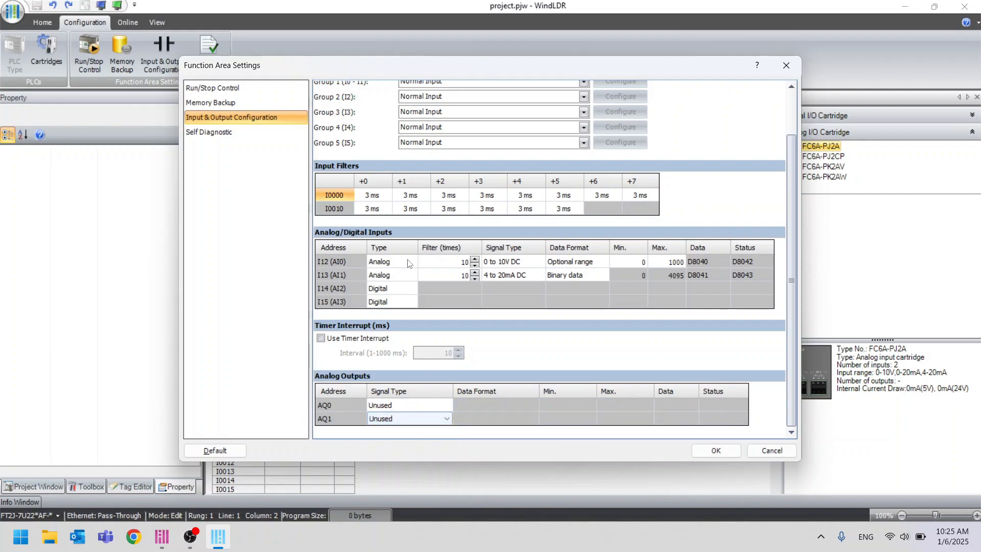
Set the type of inputs I12 (AI0) and I13 (AI1) back to Digital.
{"action": "left_click", "coordinate": [411, 263]}
{"action": "left_click", "coordinate": [412, 264]}
{"action": "left_click", "coordinate": [404, 272]}
{"action": "left_click", "coordinate": [409, 275]}
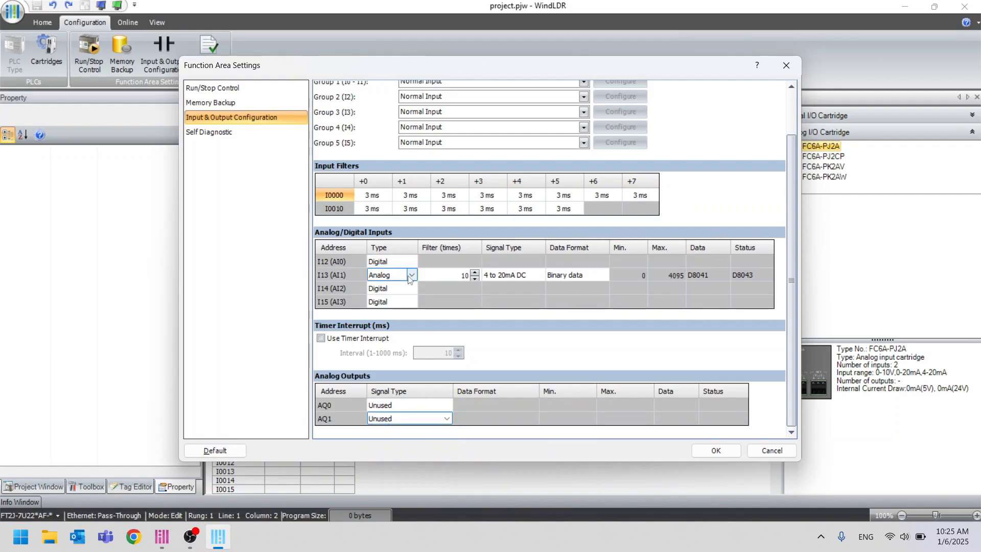
{"action": "left_click", "coordinate": [411, 275]}
{"action": "left_click", "coordinate": [411, 286]}
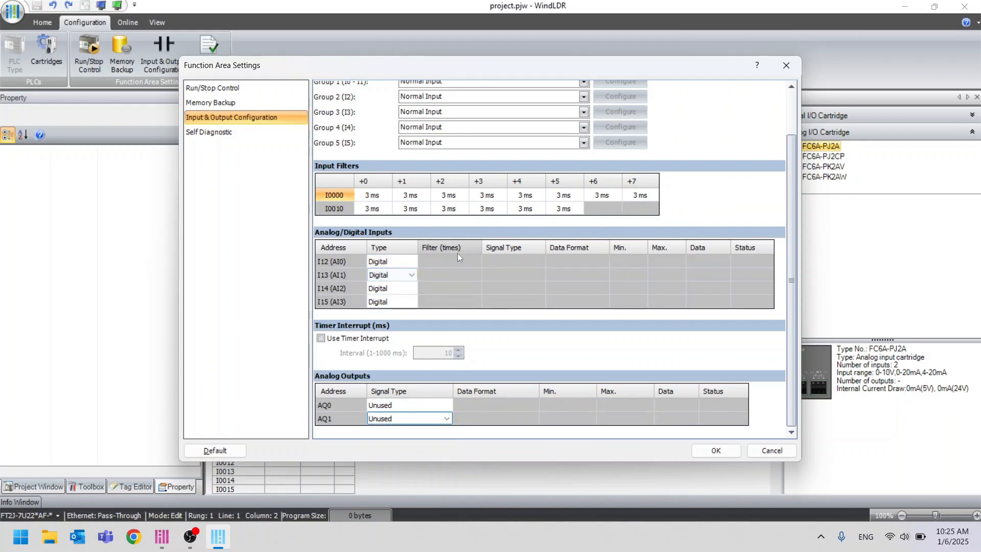
View the Self Diagnostic page with the watchdog timer setting, and accept the function area settings.
{"action": "left_click", "coordinate": [237, 134]}
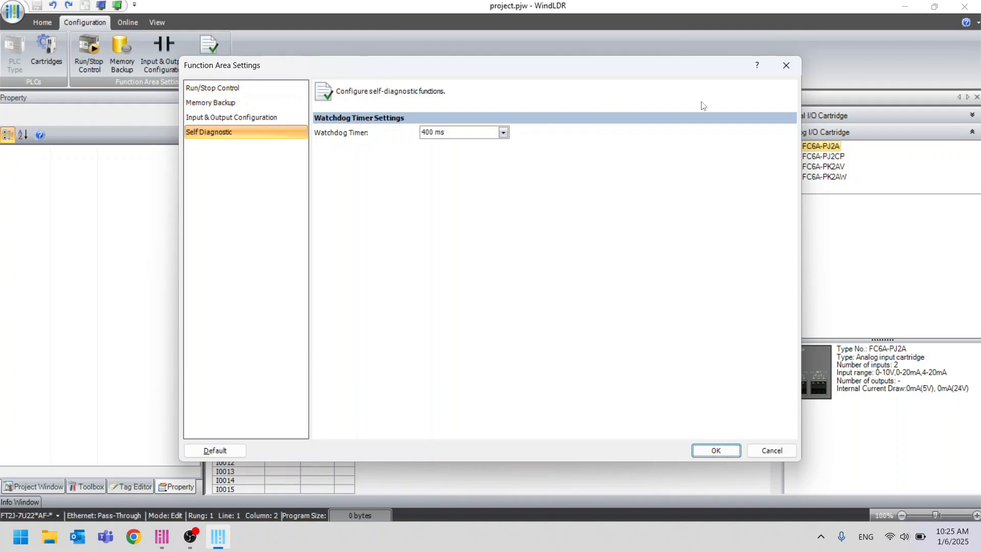
{"action": "left_click", "coordinate": [711, 452]}
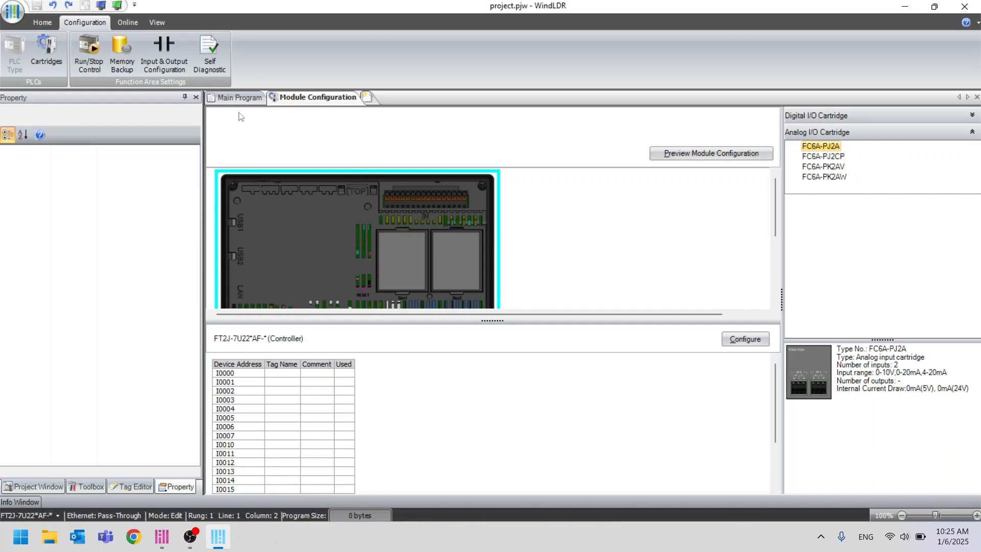
Open the Main Program at the first cell of rung 1, and display the Project Window and Info Window.
{"action": "left_click", "coordinate": [229, 102]}
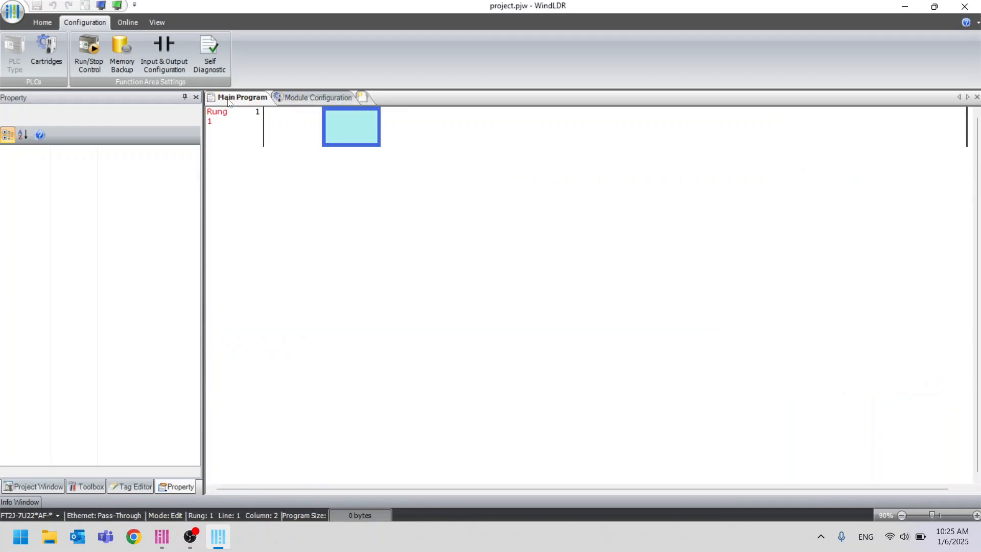
{"action": "left_click", "coordinate": [299, 136]}
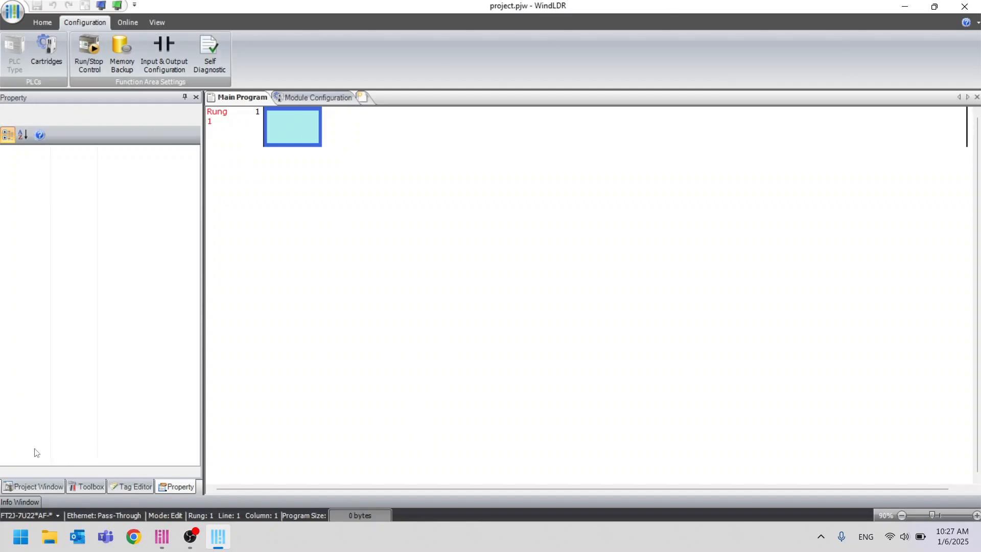
{"action": "left_click", "coordinate": [35, 487]}
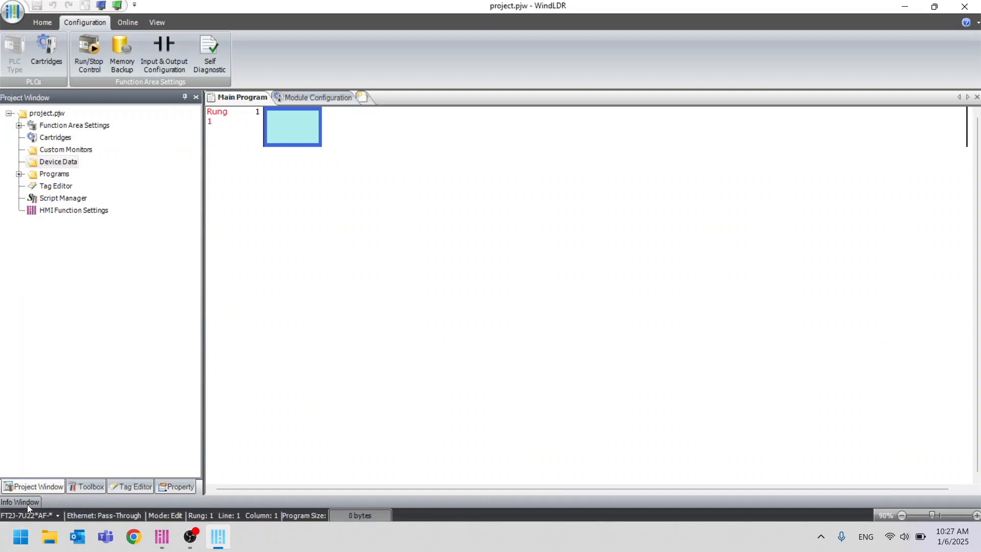
{"action": "mouse_move", "coordinate": [28, 502]}
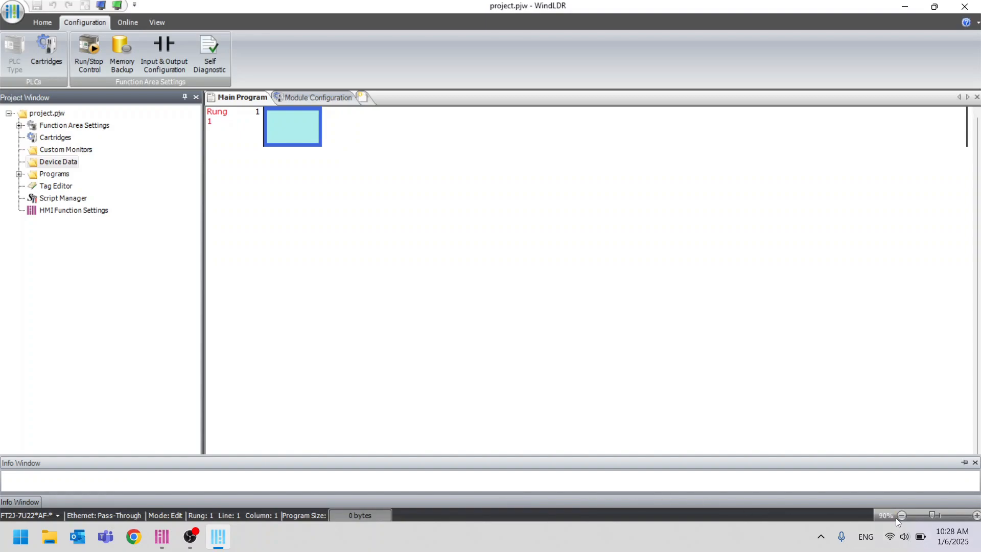
Zoom the Main Program ladder in and back out to 90%.
{"action": "left_click", "coordinate": [974, 516]}
{"action": "left_click", "coordinate": [975, 515]}
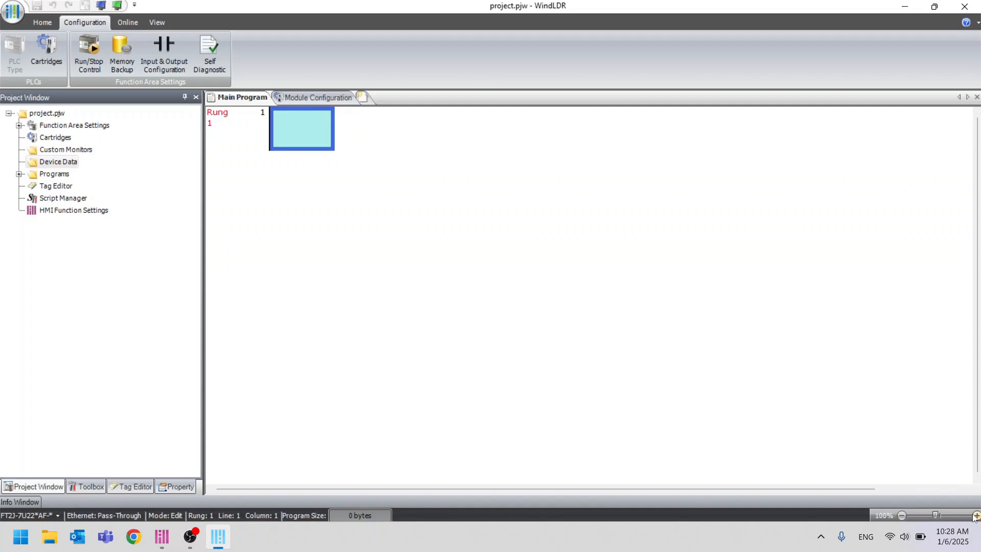
{"action": "left_click", "coordinate": [975, 515]}
{"action": "left_click", "coordinate": [902, 515]}
{"action": "left_click", "coordinate": [902, 516]}
{"action": "left_click", "coordinate": [902, 515]}
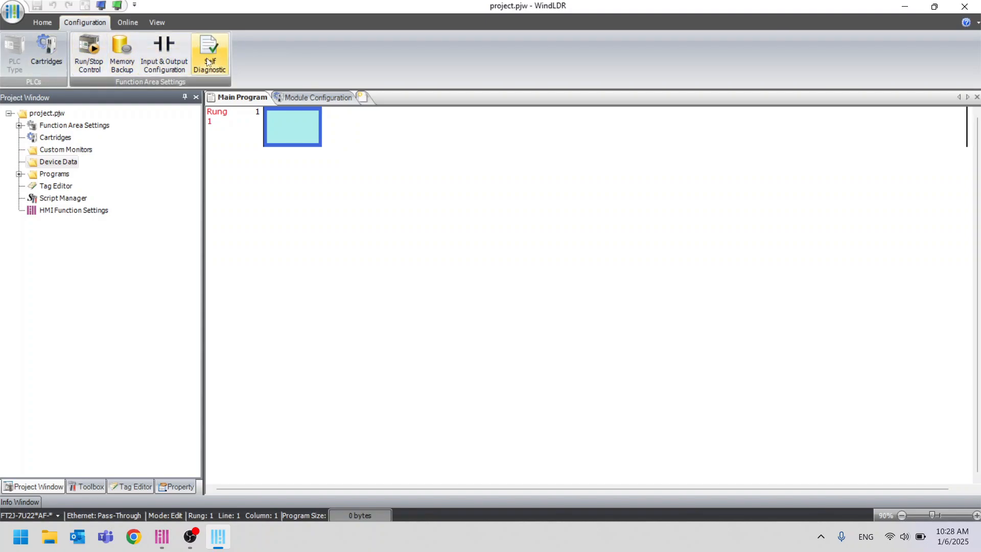
Review the online PLC maintenance commands and the Ethernet communication settings, closing the settings without changes.
{"action": "left_click", "coordinate": [128, 22]}
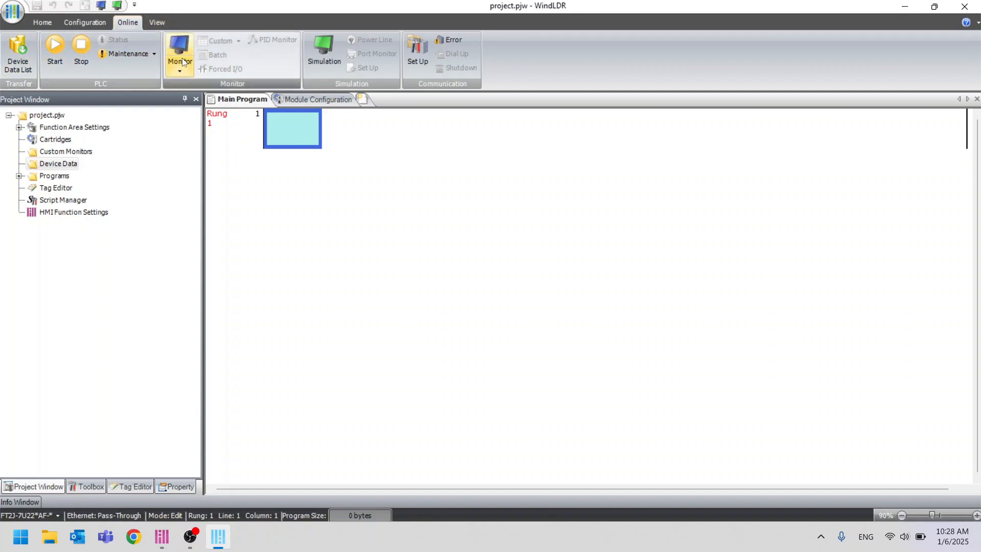
{"action": "left_click", "coordinate": [153, 54]}
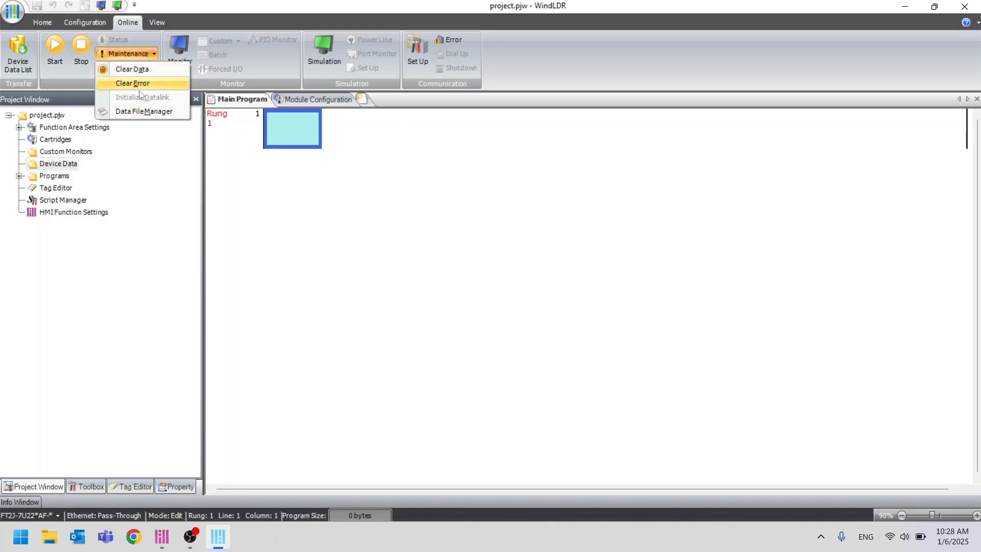
{"action": "left_click", "coordinate": [347, 152]}
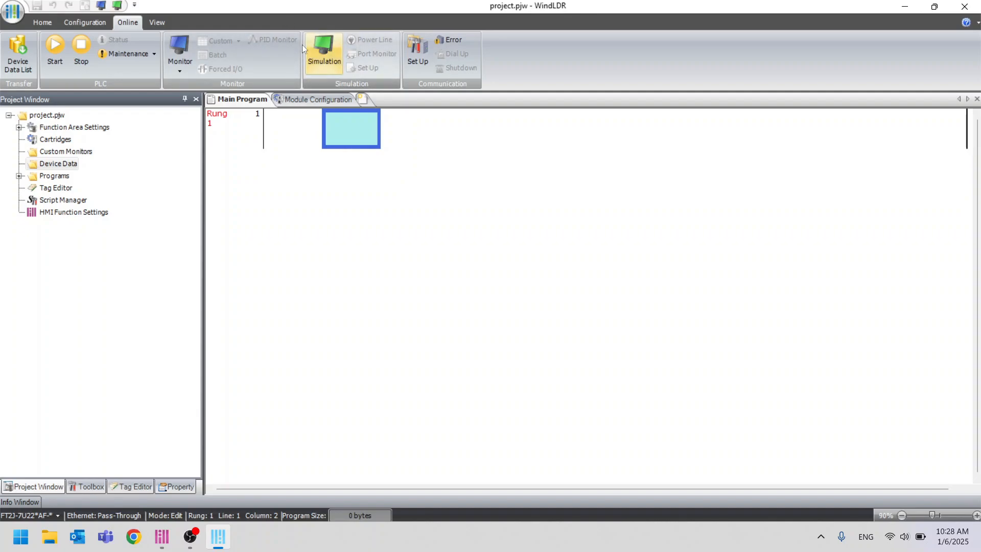
{"action": "left_click", "coordinate": [419, 54]}
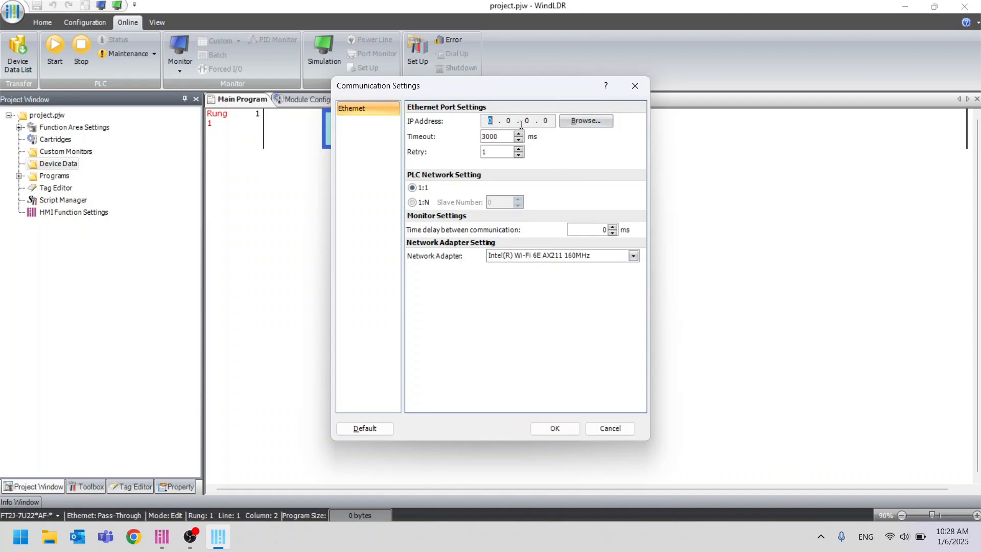
{"action": "left_click", "coordinate": [634, 91]}
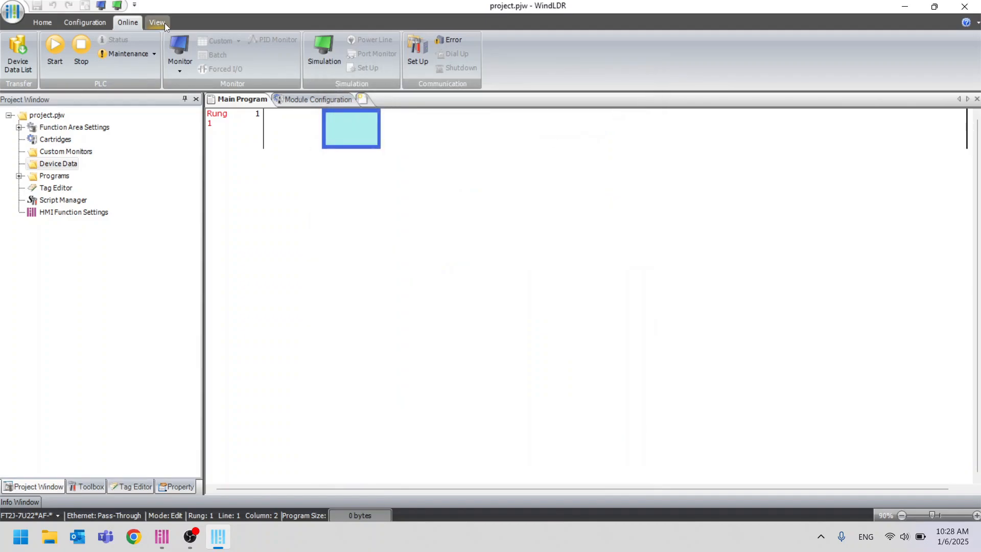
Show the Cross Reference window in the workspace and hide the Toolbox.
{"action": "left_click", "coordinate": [164, 22]}
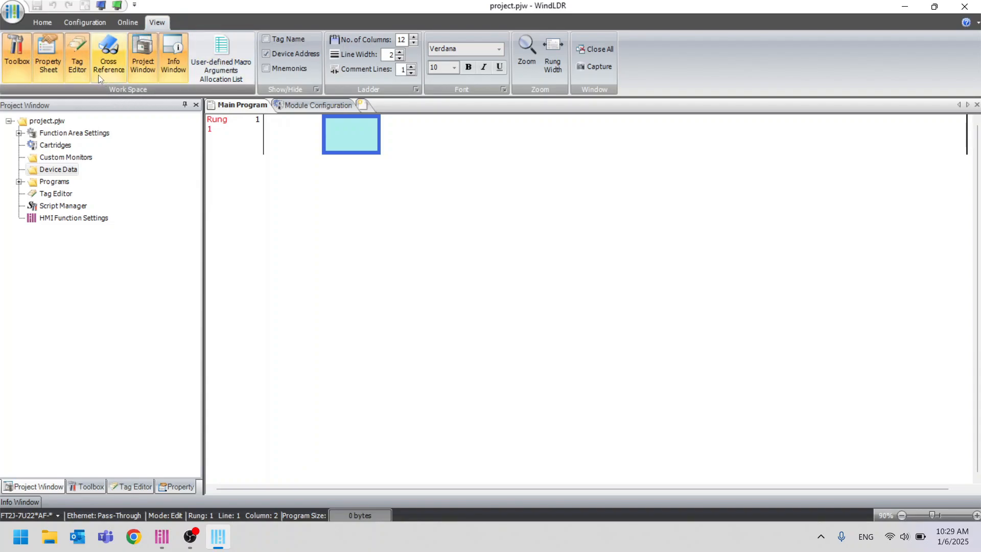
{"action": "left_click", "coordinate": [112, 62]}
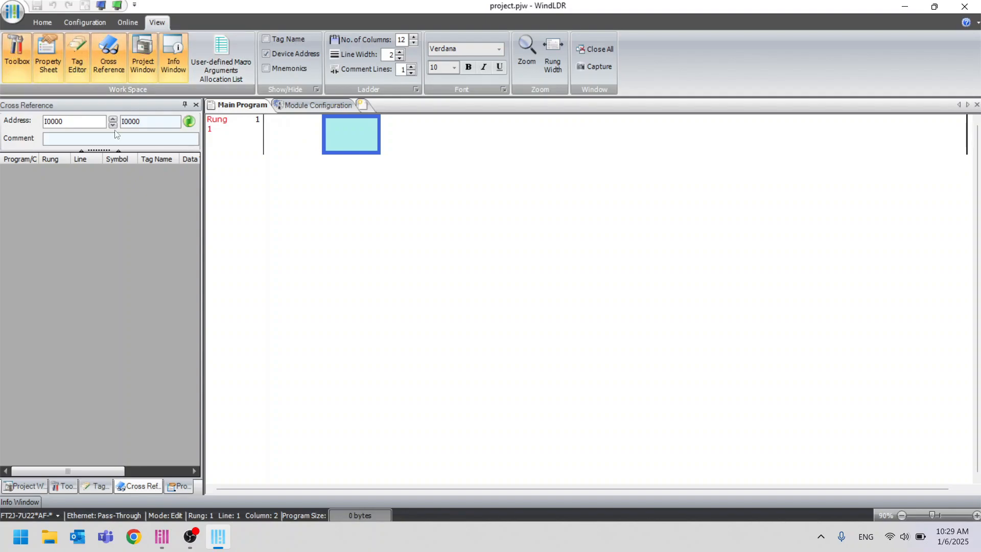
{"action": "left_click", "coordinate": [14, 74]}
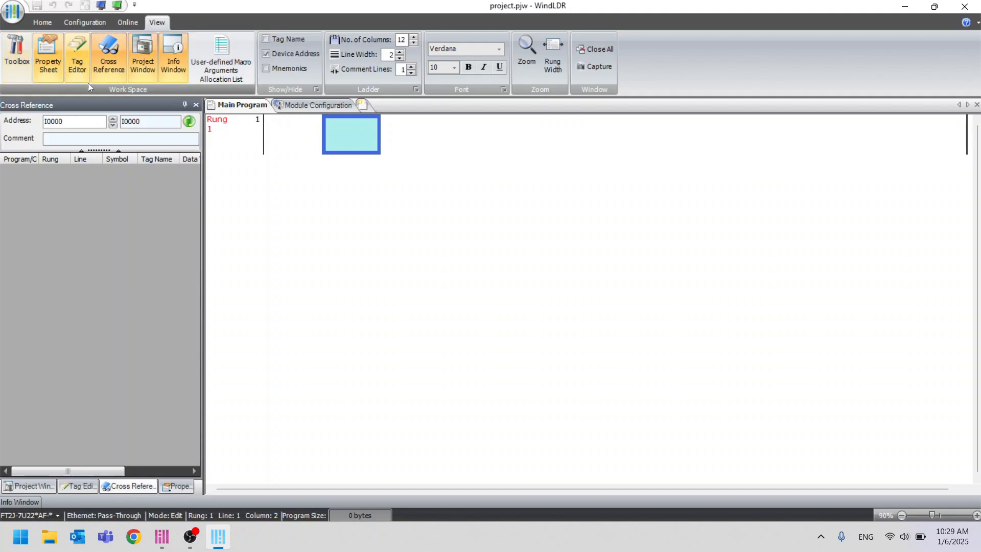
Hide the Property Sheet and check the ladder's column count by selecting across all cells of rung 1.
{"action": "left_click", "coordinate": [48, 51]}
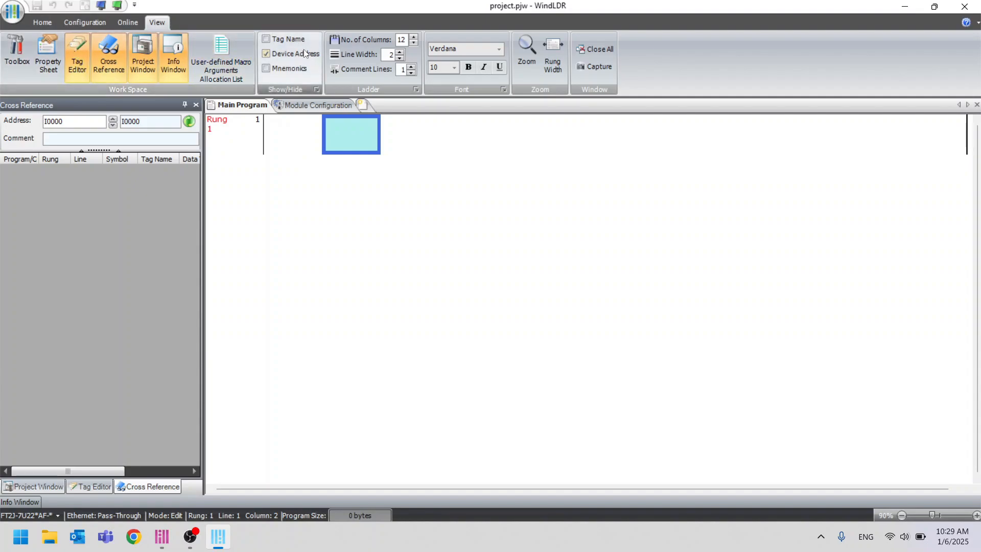
{"action": "double_click", "coordinate": [399, 40]}
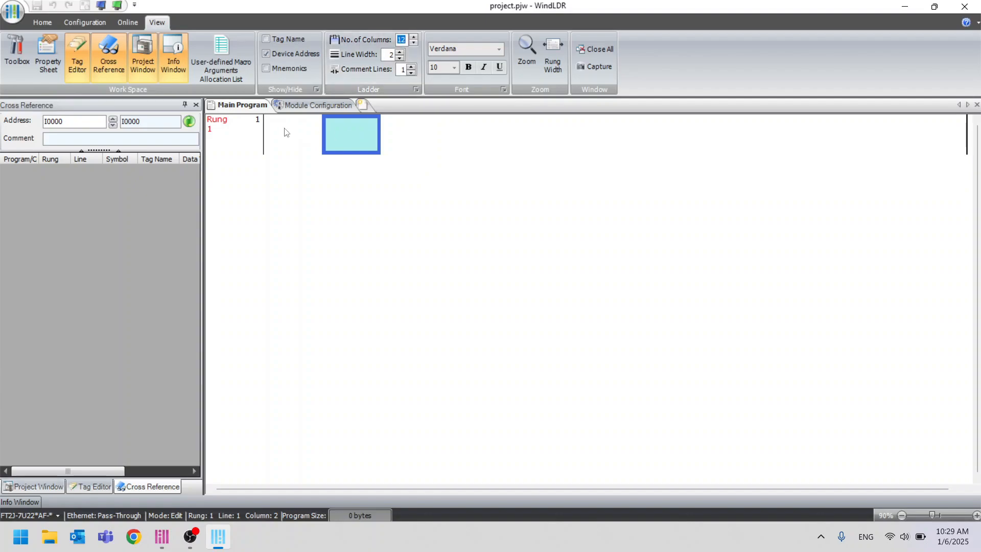
{"action": "left_click", "coordinate": [281, 132]}
{"action": "left_click_drag", "start_coordinate": [312, 135], "coordinate": [937, 148]}
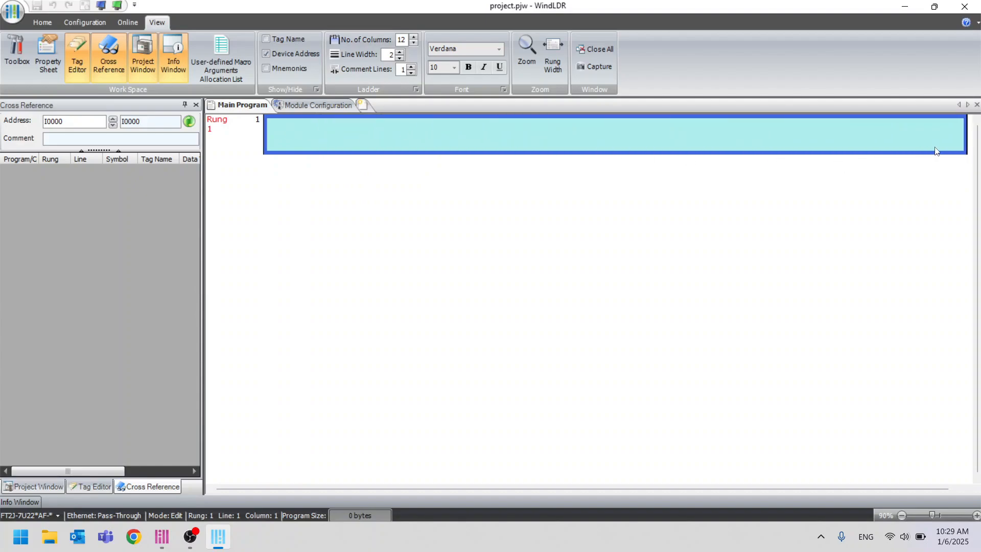
{"action": "left_click", "coordinate": [360, 125]}
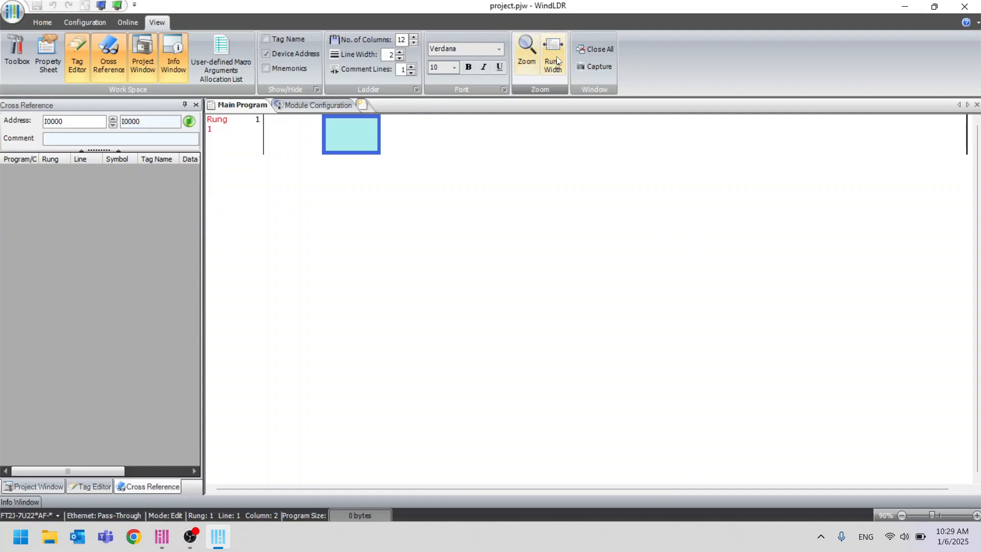
Select the first cell of rung 1 and review the options for creating and importing ladder programs.
{"action": "left_click", "coordinate": [45, 23]}
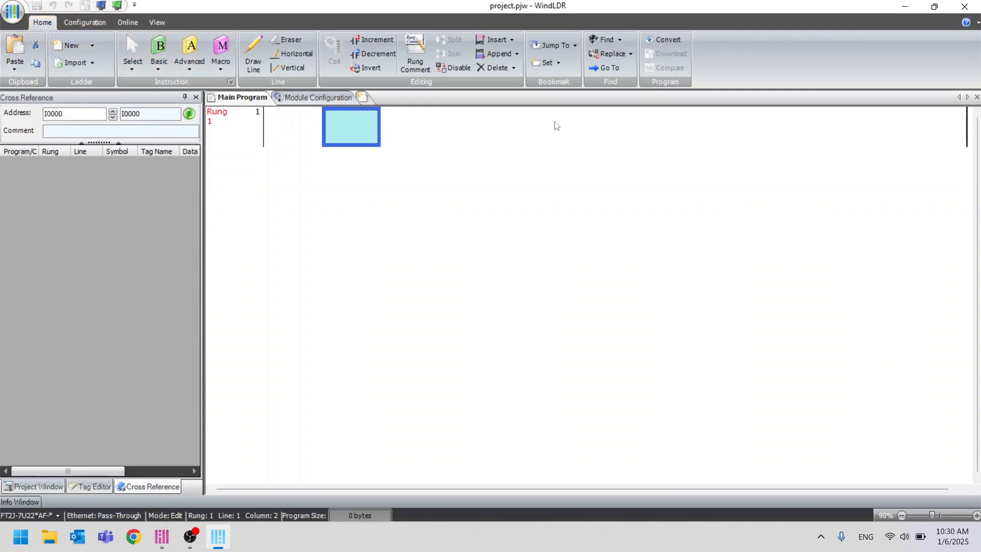
{"action": "left_click", "coordinate": [290, 131]}
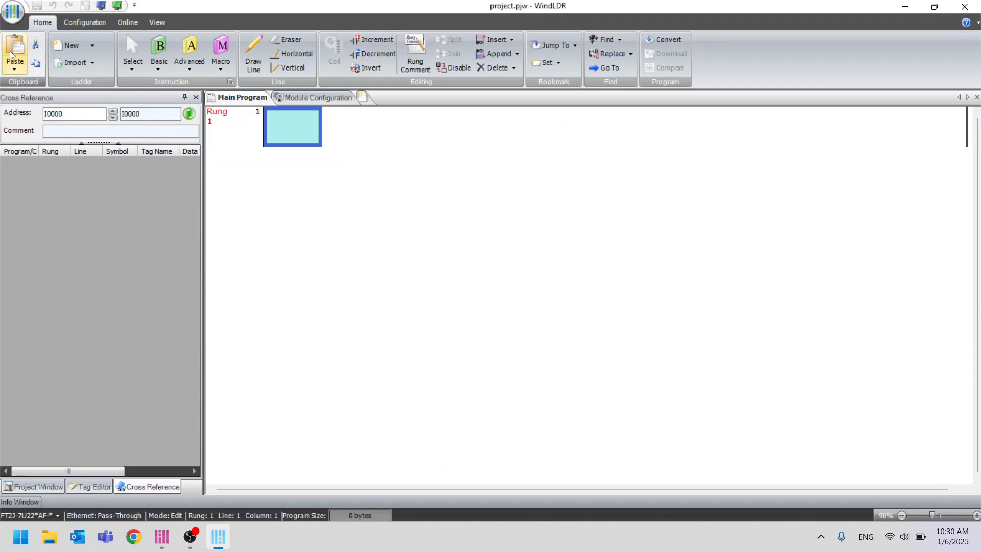
{"action": "left_click", "coordinate": [92, 46]}
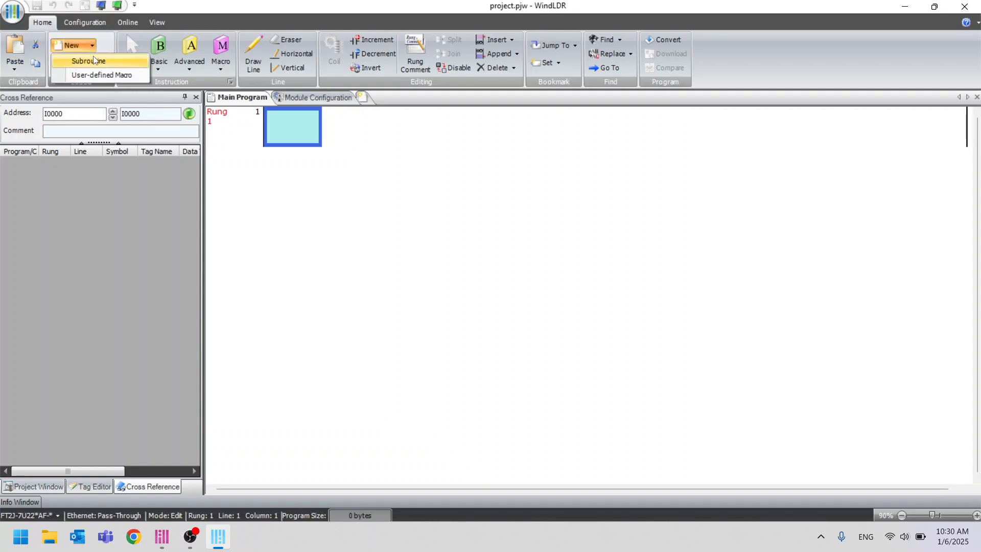
{"action": "left_click", "coordinate": [106, 45]}
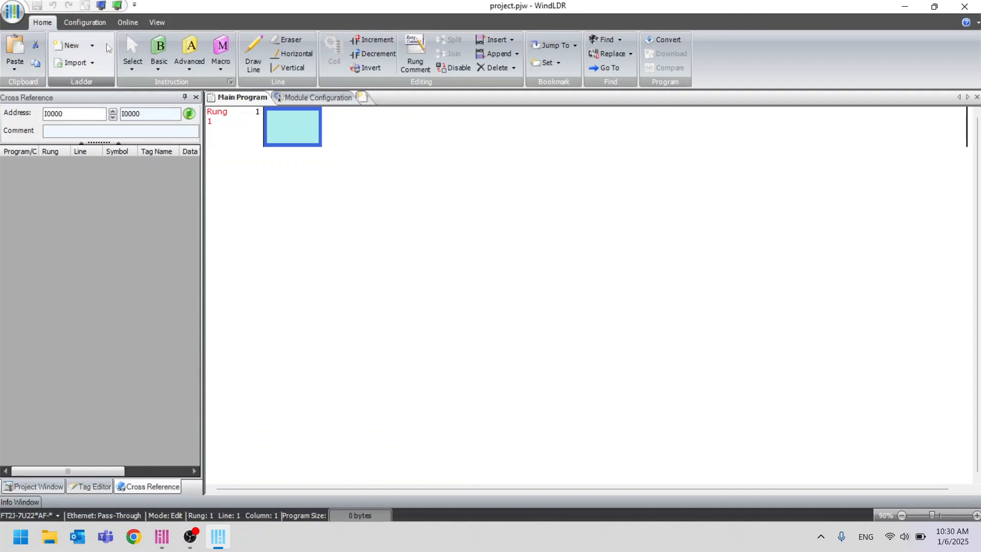
{"action": "left_click", "coordinate": [91, 63]}
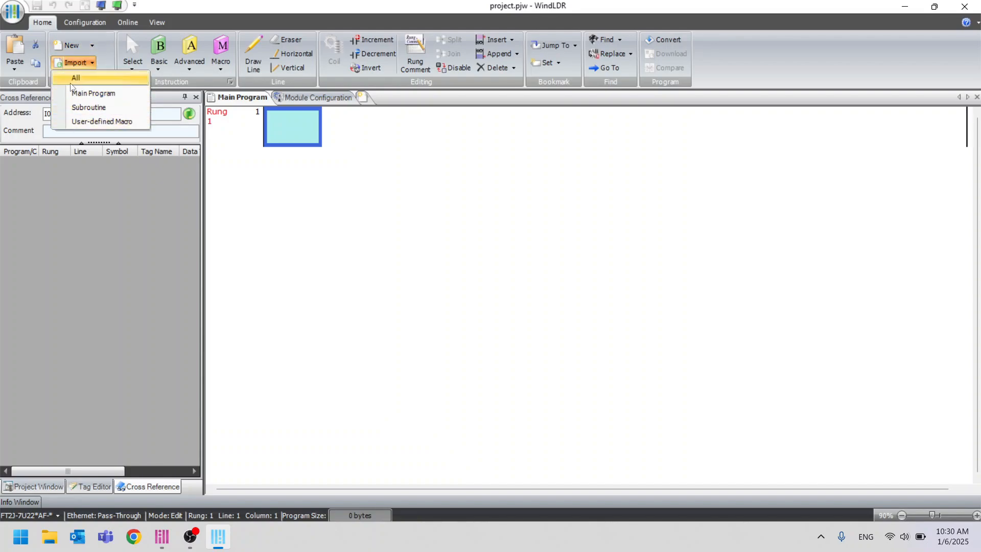
{"action": "left_click", "coordinate": [108, 64]}
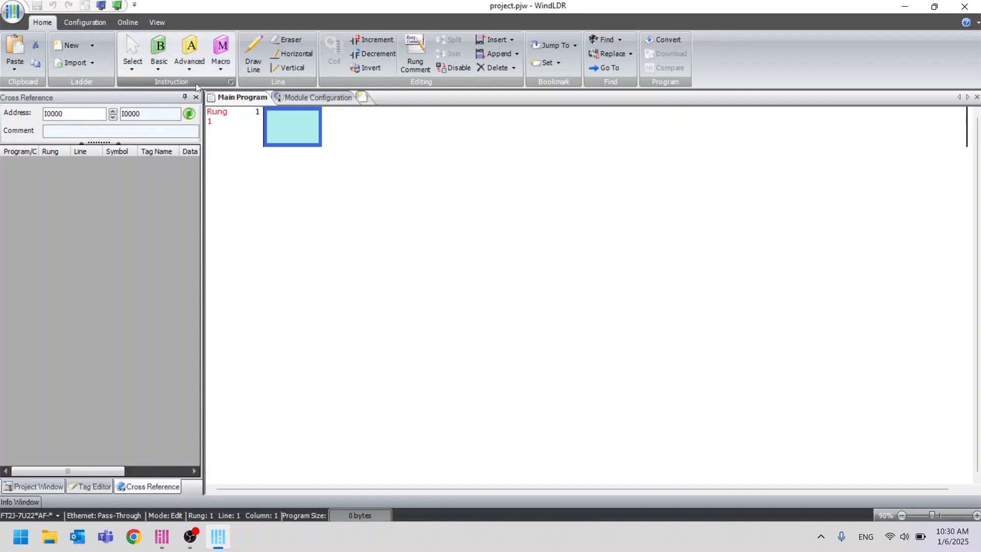
Review the ladder selection options and the available Basic, Advanced and Macro instructions.
{"action": "left_click", "coordinate": [132, 71]}
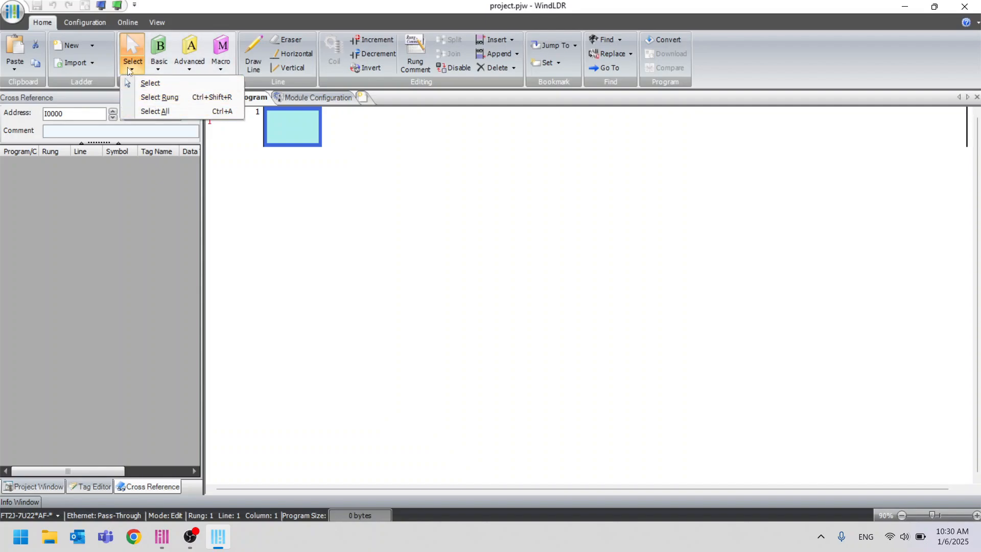
{"action": "left_click", "coordinate": [134, 72]}
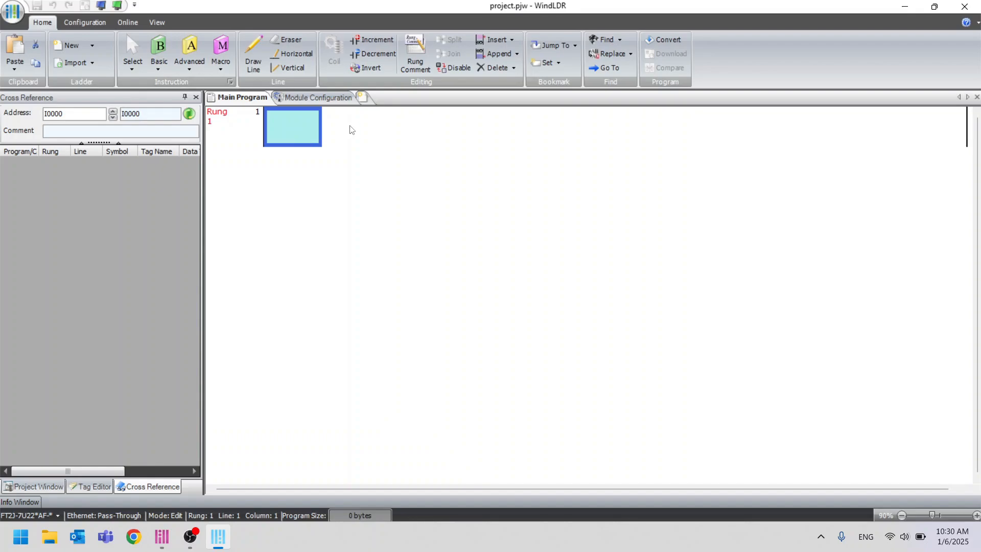
{"action": "left_click", "coordinate": [159, 70]}
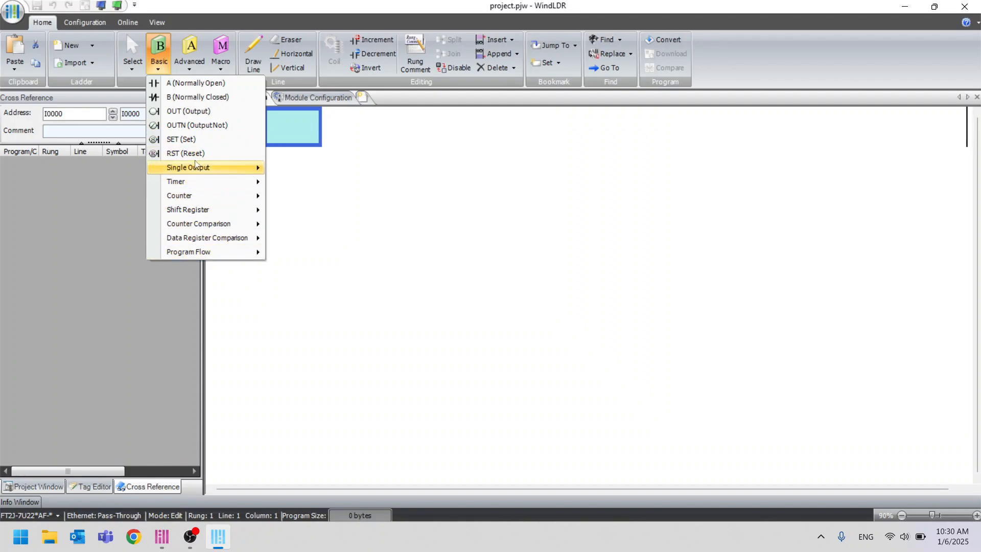
{"action": "left_click", "coordinate": [189, 66]}
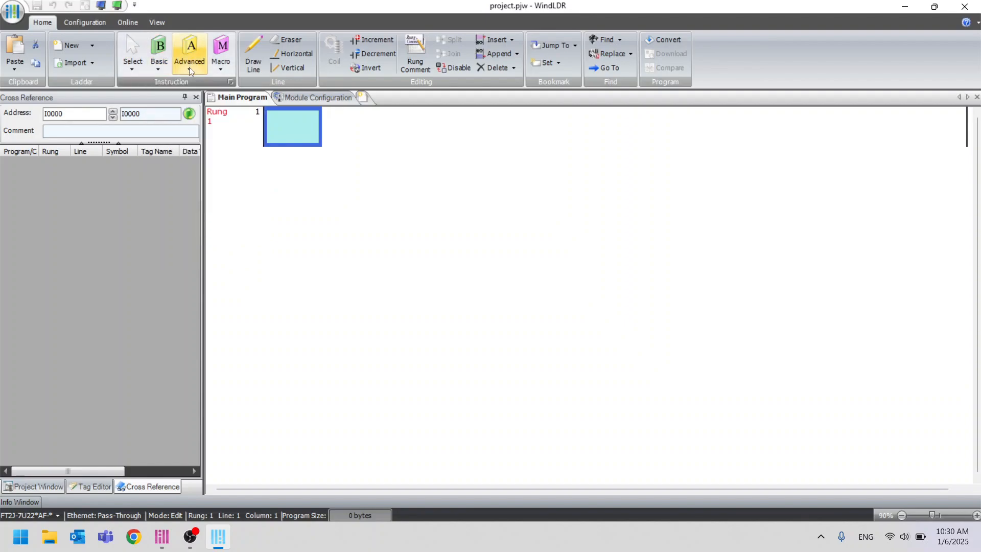
{"action": "left_click", "coordinate": [189, 66]}
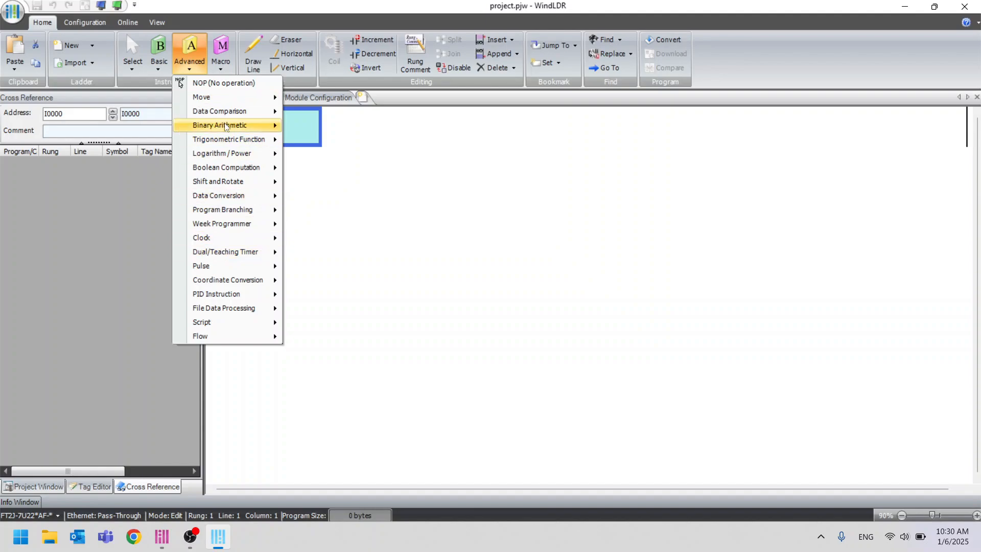
{"action": "left_click", "coordinate": [222, 70]}
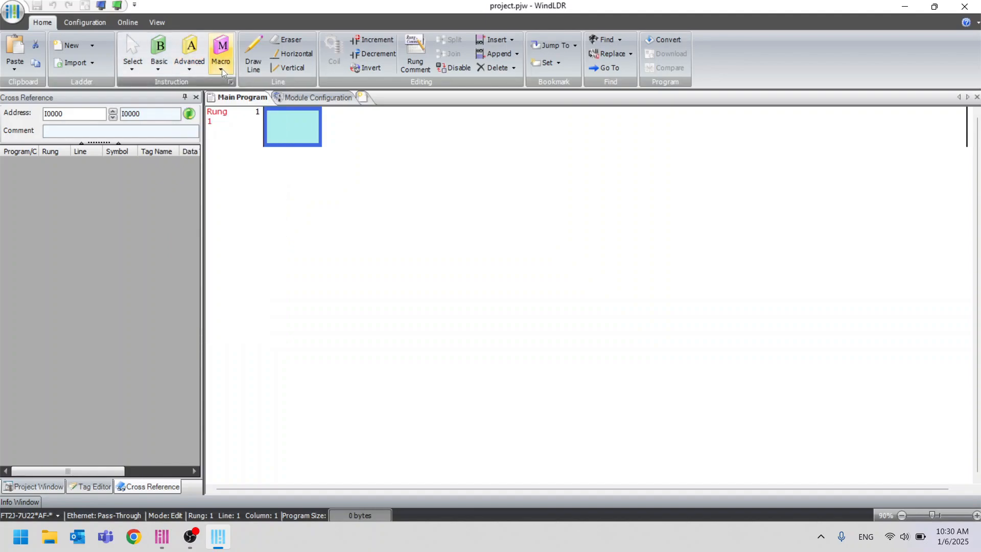
{"action": "left_click", "coordinate": [221, 71]}
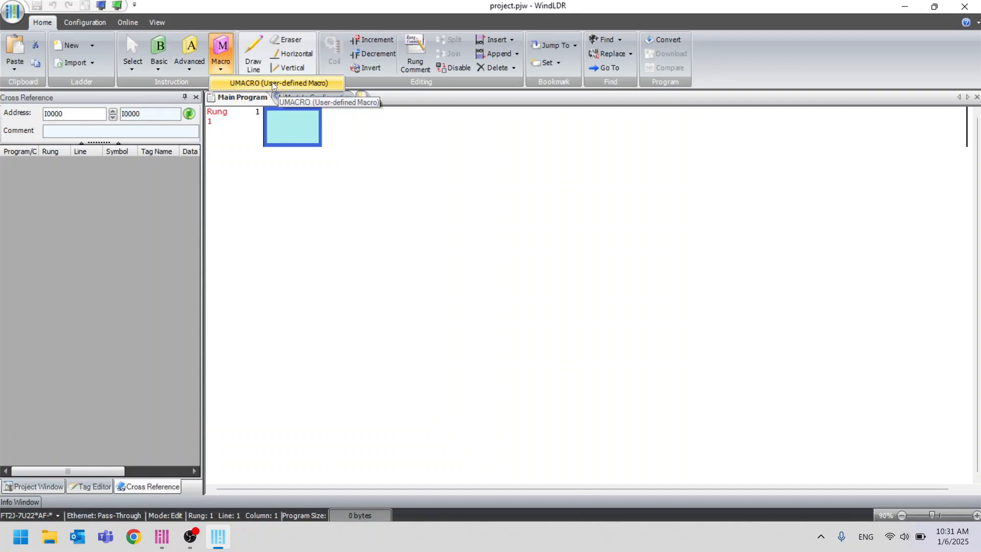
{"action": "left_click", "coordinate": [220, 69]}
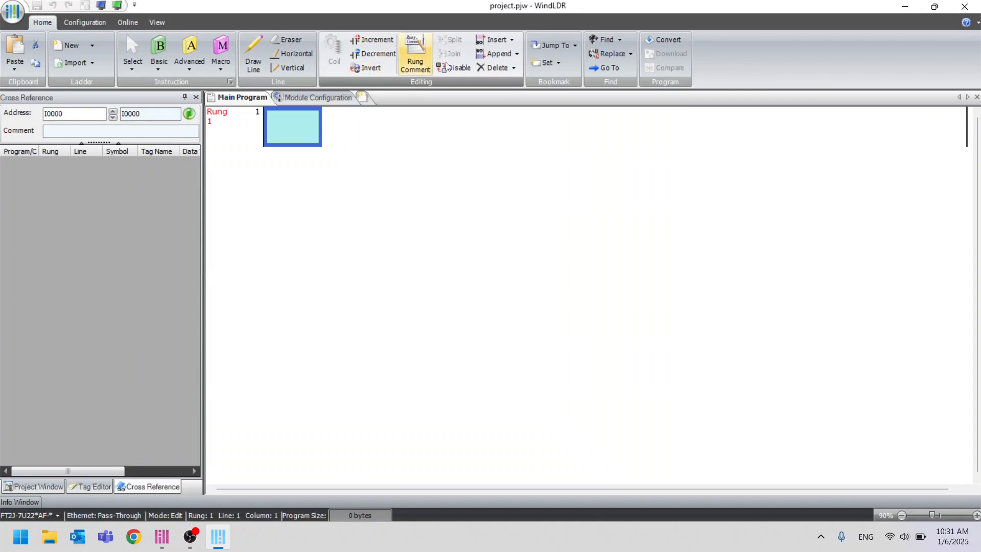
Review the Insert, Append and Delete options for ladder lines, columns and rungs.
{"action": "left_click", "coordinate": [512, 40]}
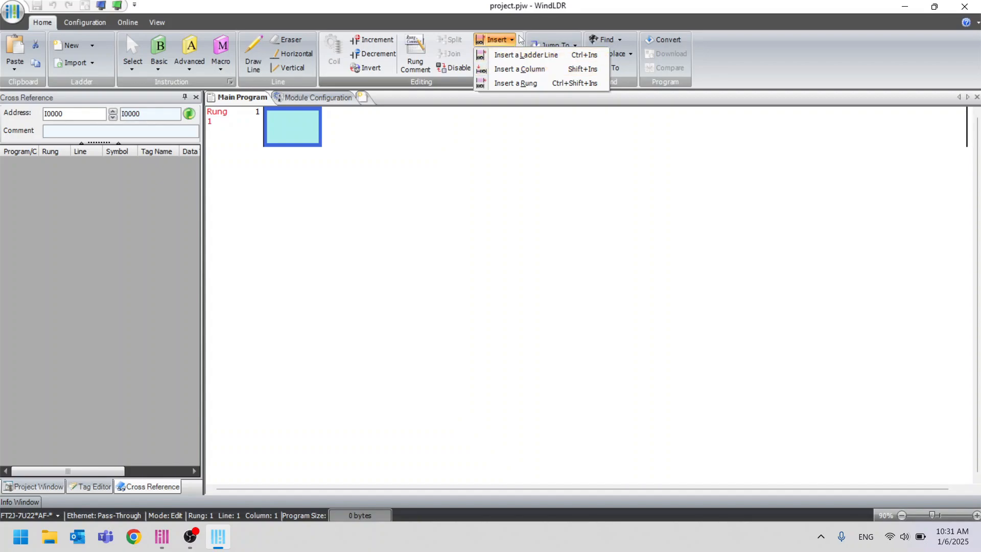
{"action": "left_click", "coordinate": [518, 37]}
{"action": "left_click", "coordinate": [513, 54]}
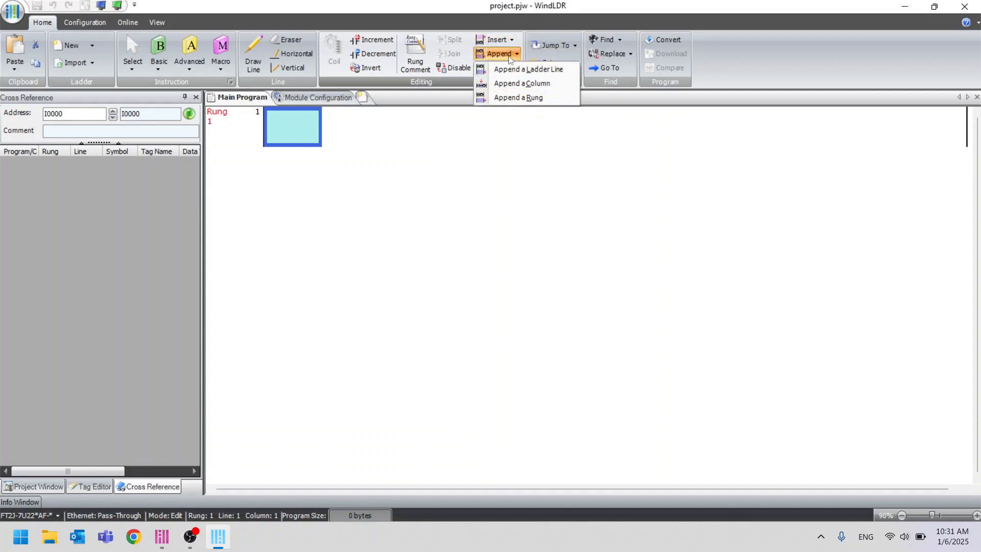
{"action": "left_click", "coordinate": [518, 53]}
{"action": "left_click", "coordinate": [514, 67]}
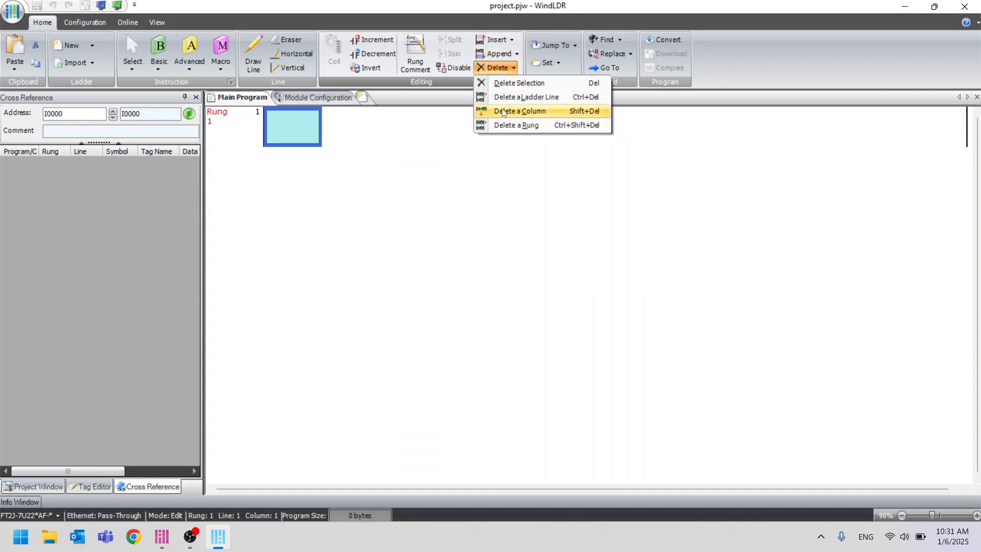
{"action": "left_click", "coordinate": [514, 69]}
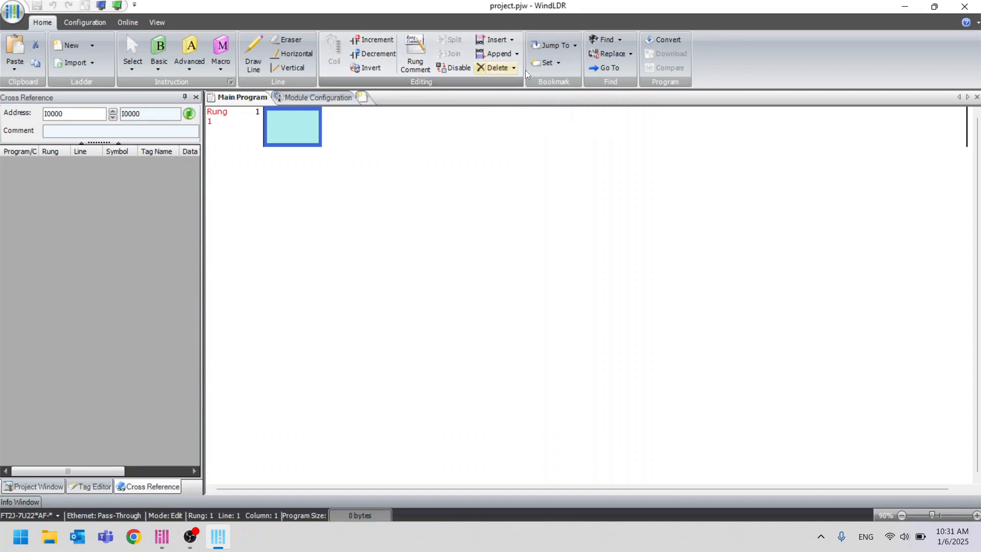
Review the options for jumping to and setting bookmarks in the ladder program.
{"action": "left_click", "coordinate": [575, 47]}
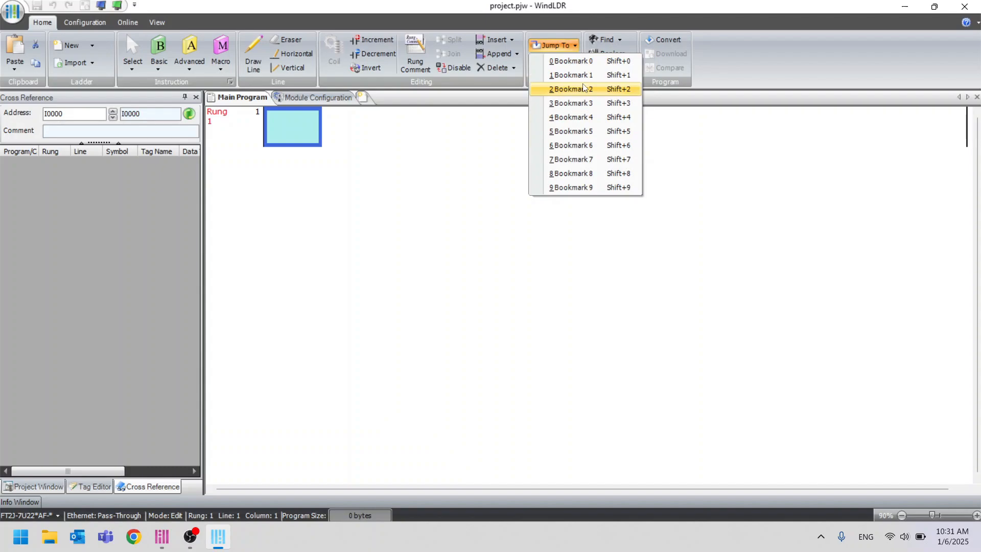
{"action": "left_click", "coordinate": [575, 42]}
{"action": "left_click", "coordinate": [559, 63]}
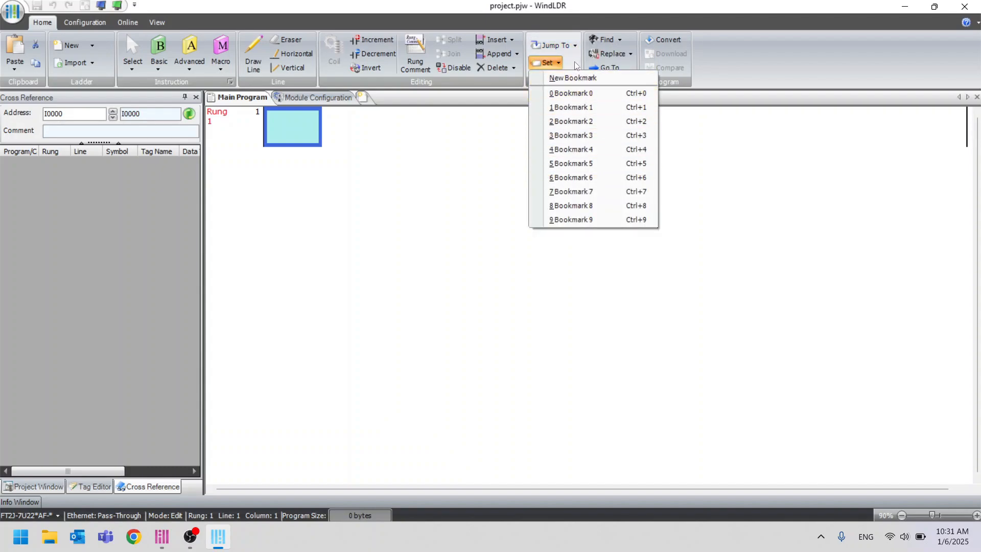
{"action": "left_click", "coordinate": [576, 65]}
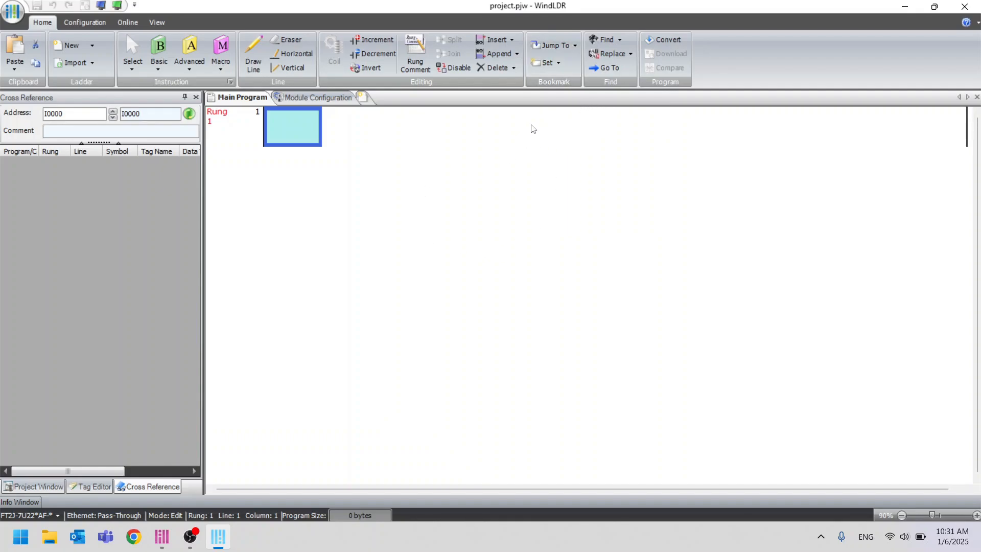
Review the Find and Replace options and the Convert command for the ladder program.
{"action": "left_click", "coordinate": [624, 41]}
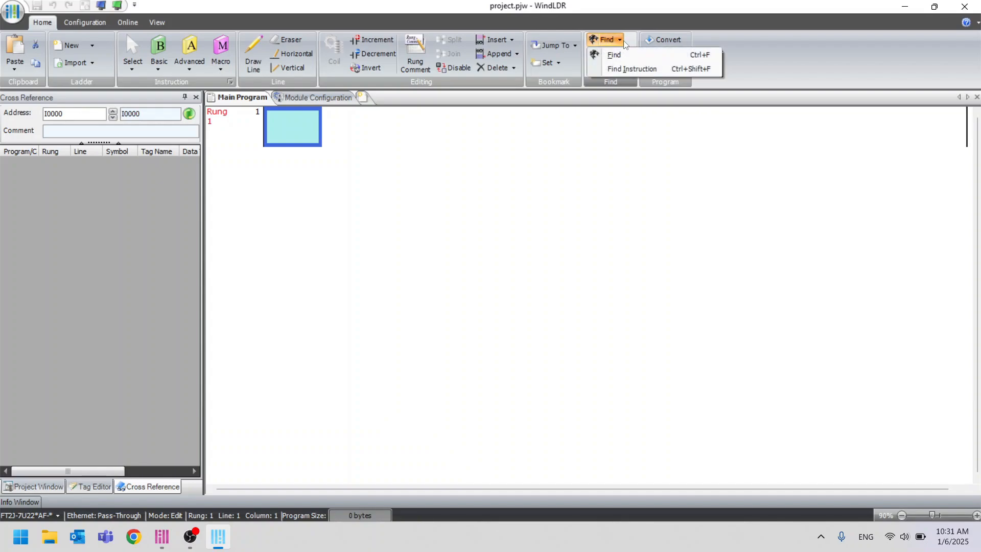
{"action": "left_click", "coordinate": [635, 40]}
{"action": "left_click", "coordinate": [630, 54]}
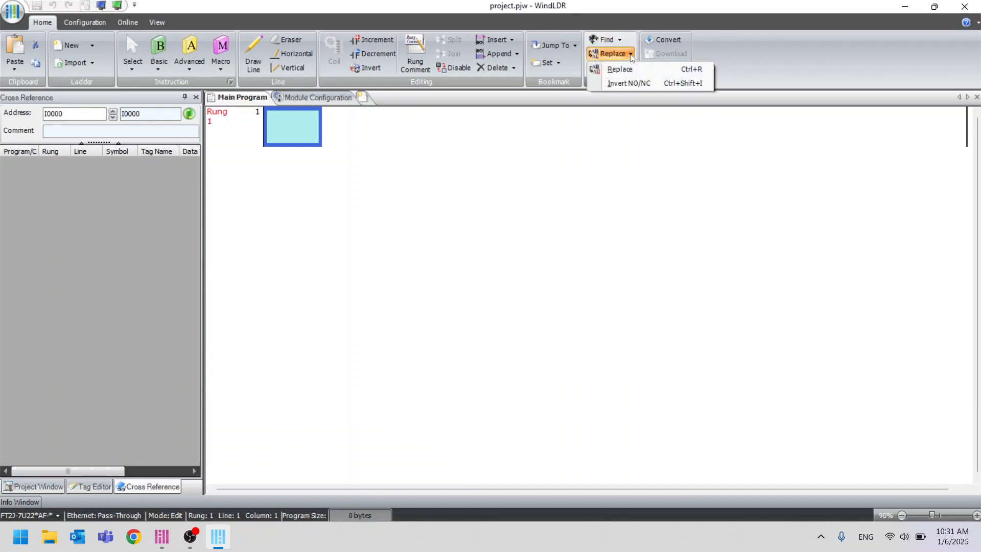
{"action": "left_click", "coordinate": [630, 49]}
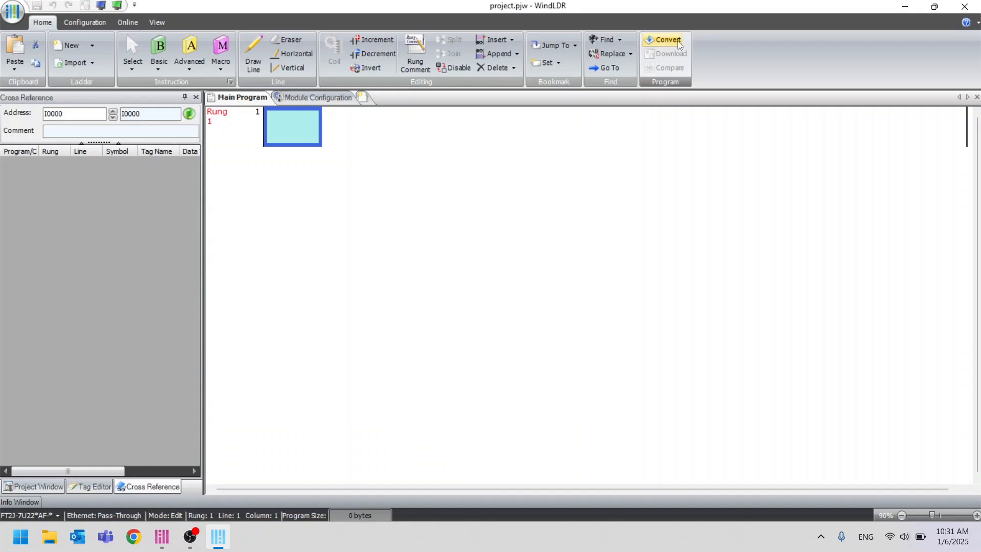
{"action": "left_click", "coordinate": [675, 41]}
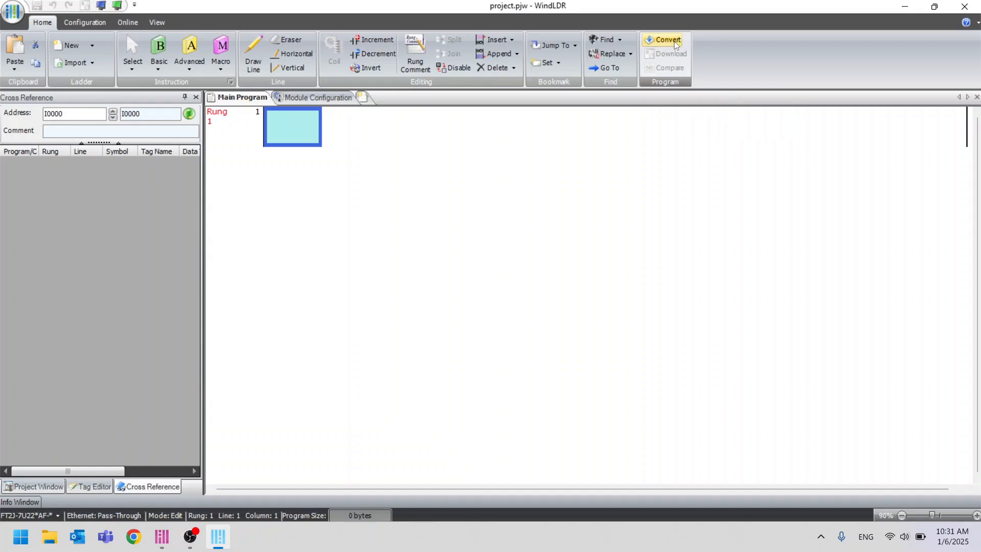